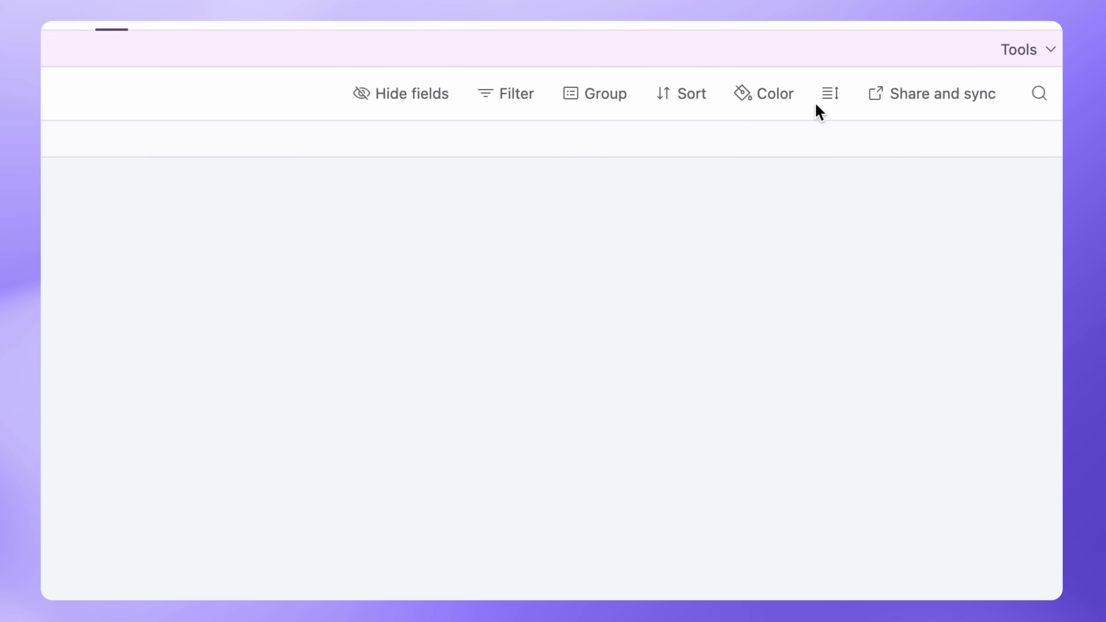
# Step: Search the extension marketplace for 'data fet' and add Data Fetcher to the base
pyautogui.click(1006, 55)
pyautogui.click(975, 118)
pyautogui.click(928, 465)
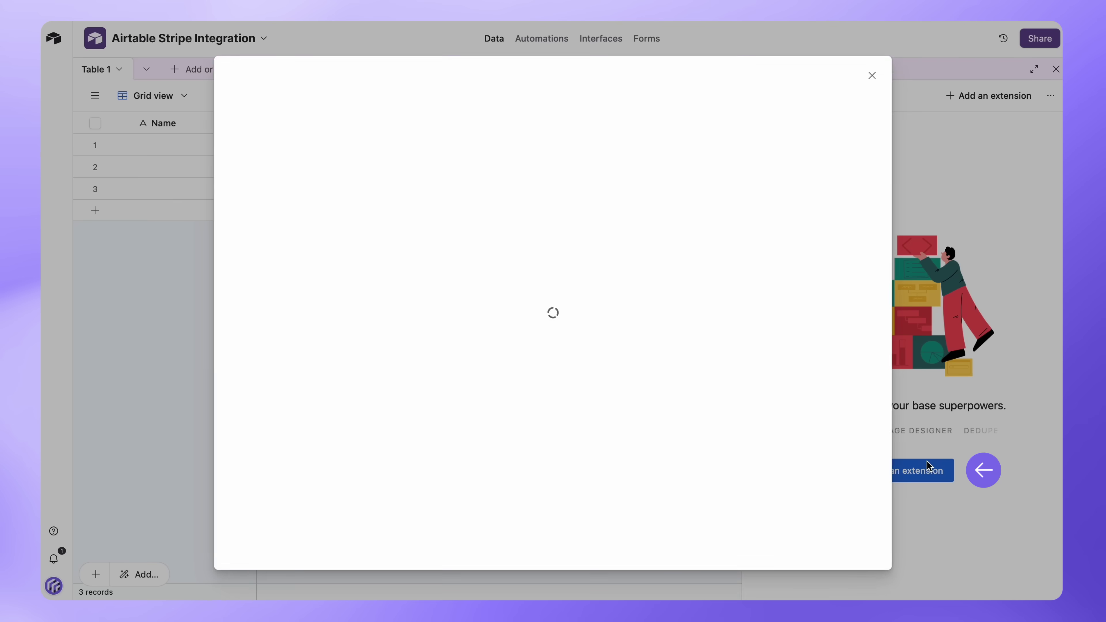
pyautogui.click(777, 115)
pyautogui.write('d')
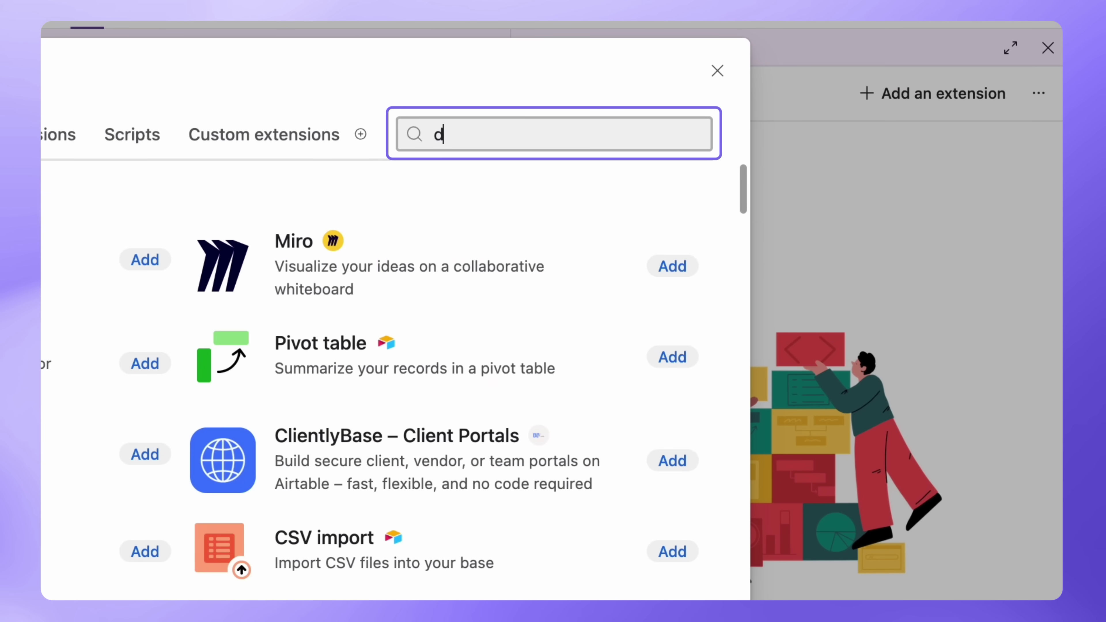
pyautogui.write('ata fet')
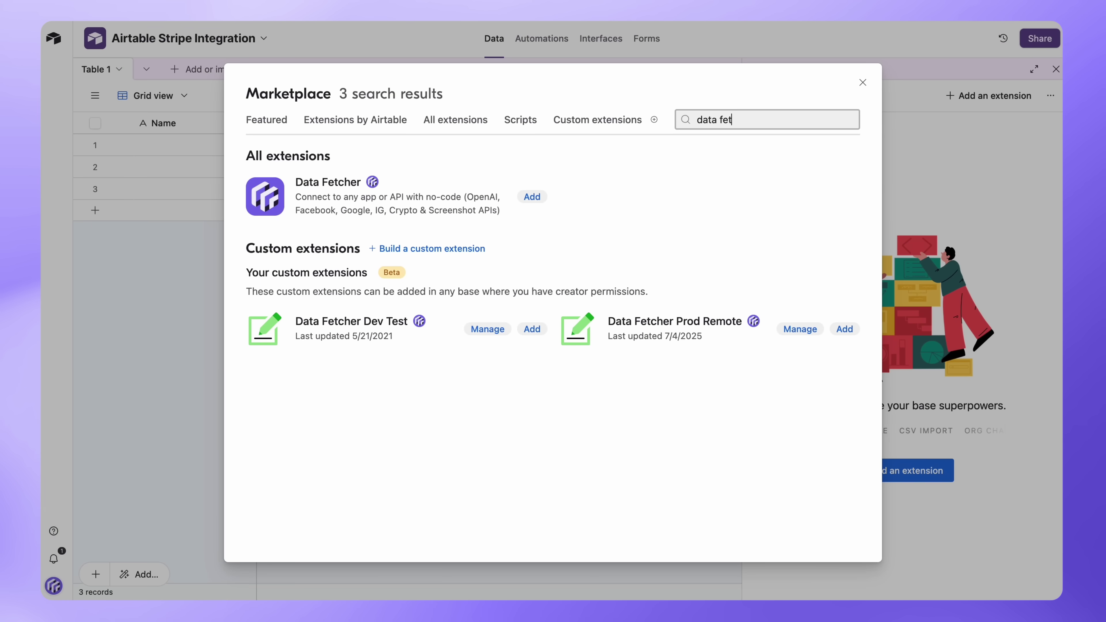
pyautogui.click(531, 196)
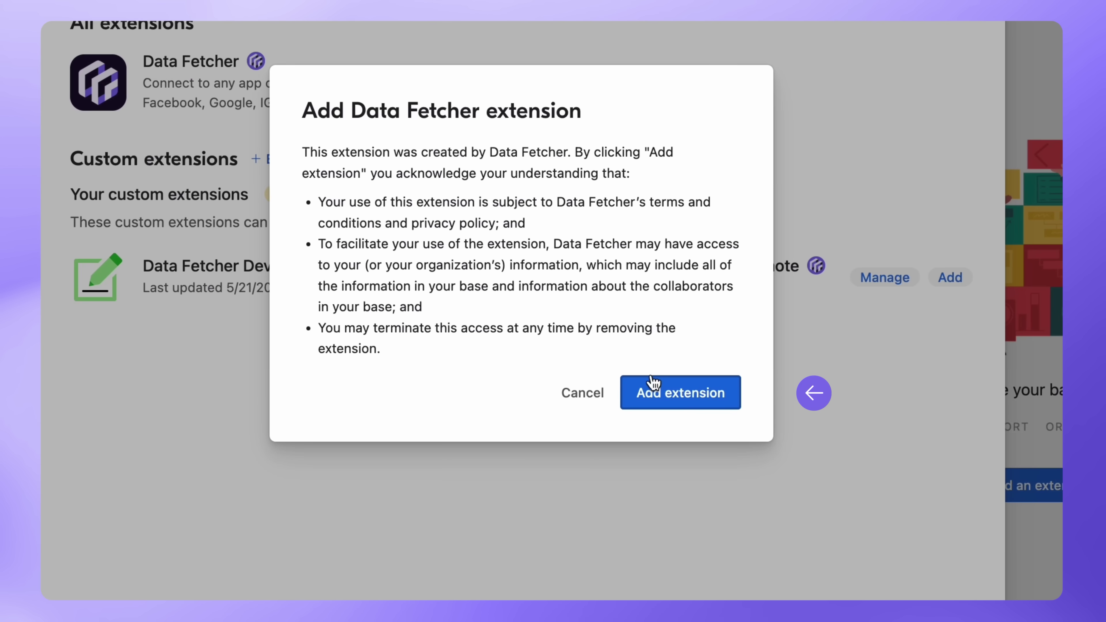
pyautogui.click(653, 392)
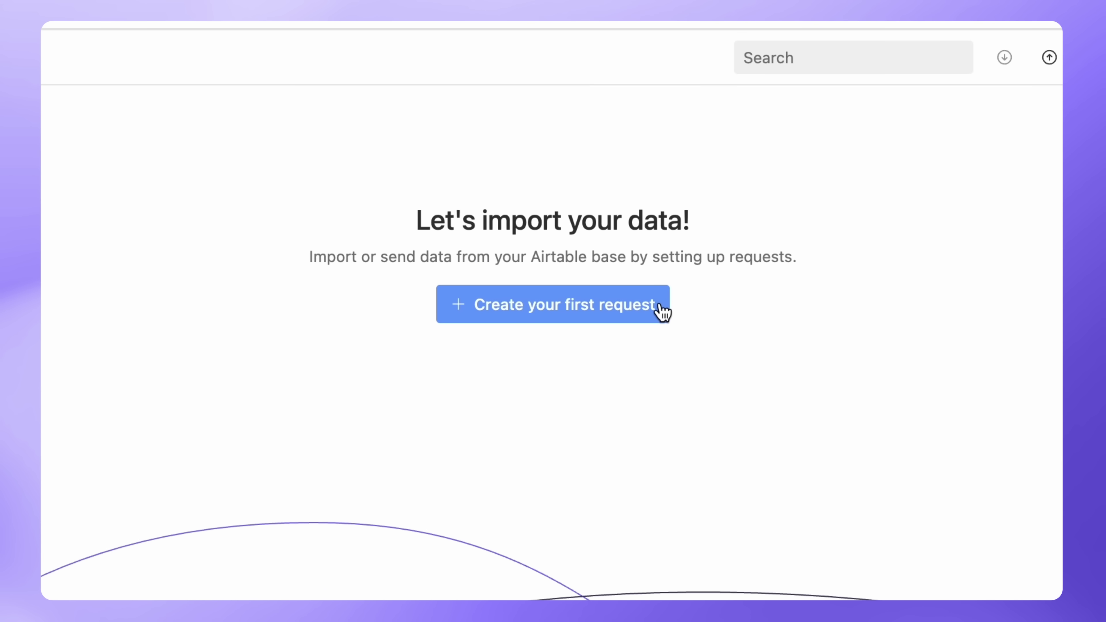
# Step: Create Request 1 with Stripe as its application and start a new Stripe connection
pyautogui.click(599, 309)
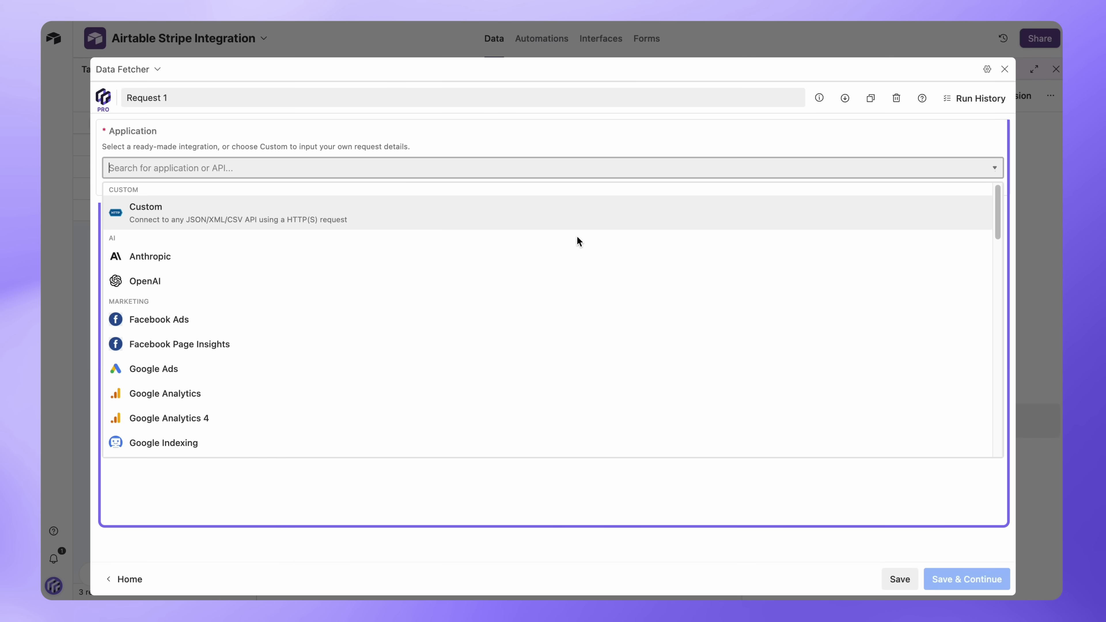
pyautogui.write('stripe')
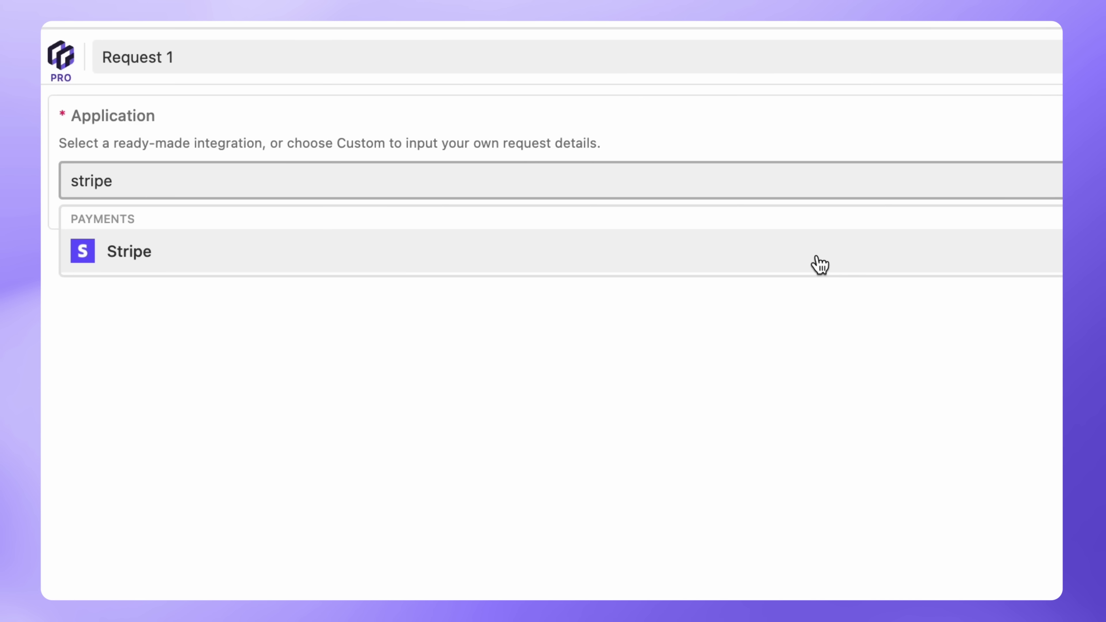
pyautogui.click(818, 263)
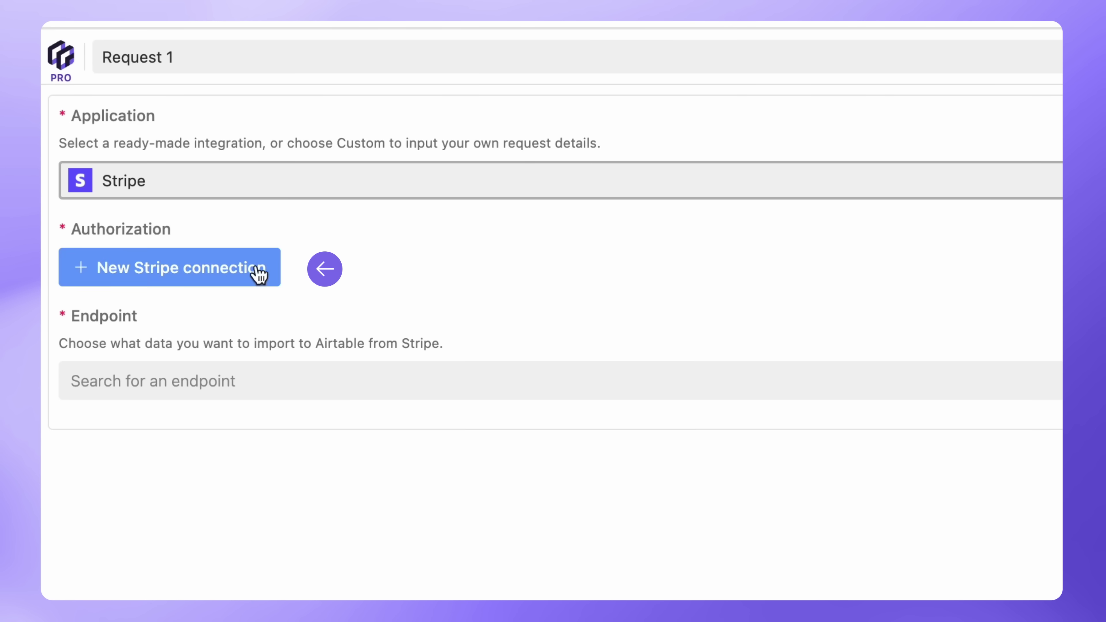
pyautogui.click(230, 276)
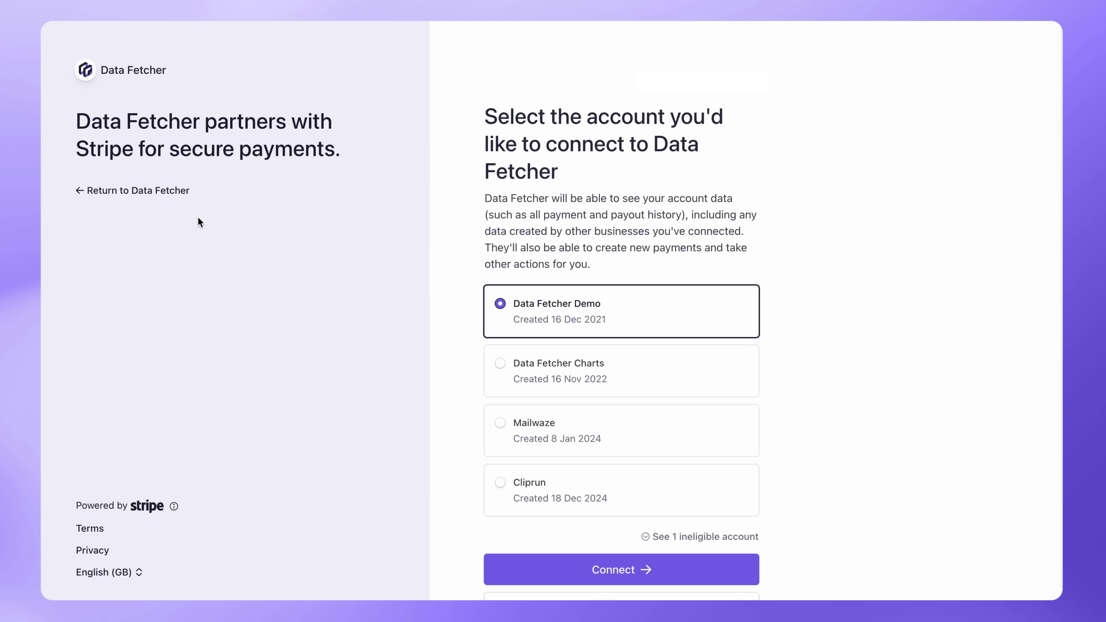
# Step: Connect the Data Fetcher Demo Stripe account
pyautogui.click(550, 577)
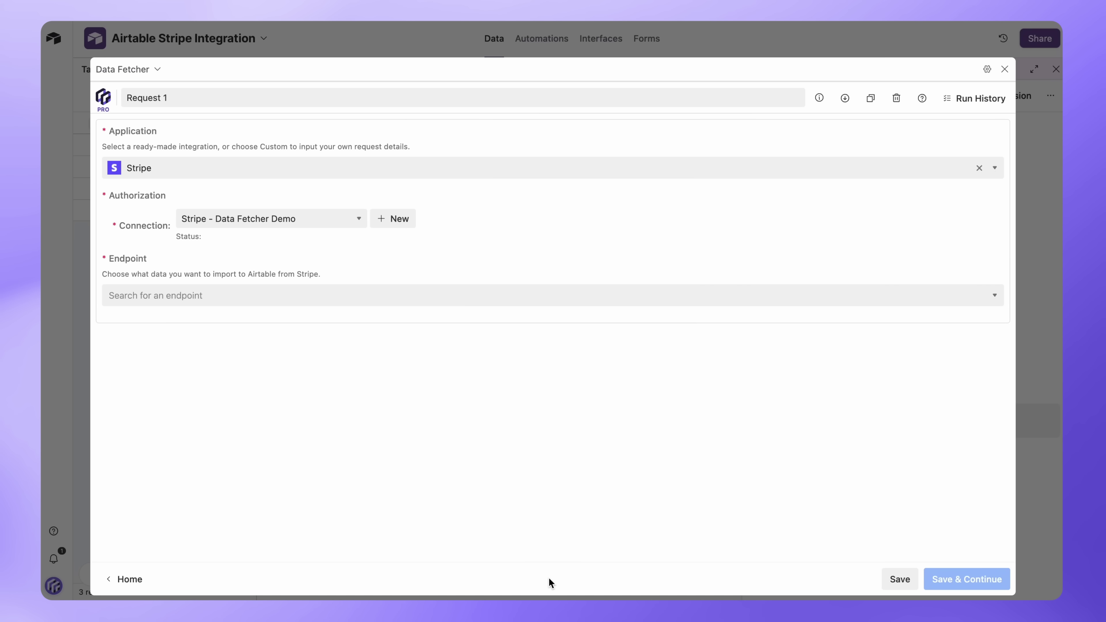
# Step: Choose the List all customers endpoint and rename the request 'Import Stripe Customers'
pyautogui.click(343, 301)
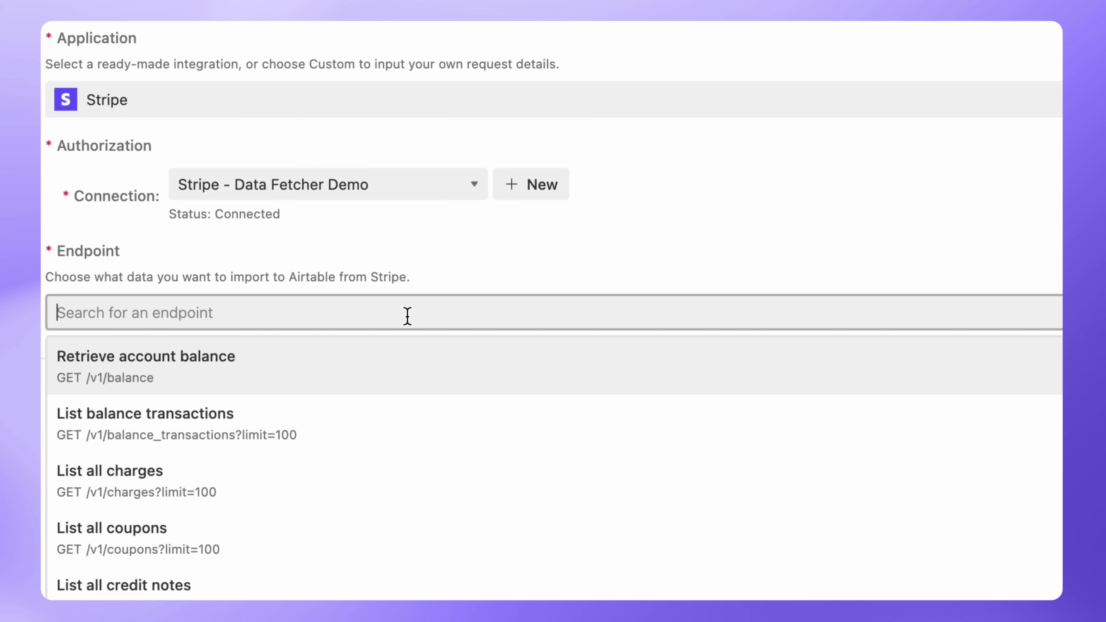
pyautogui.write('list all cu')
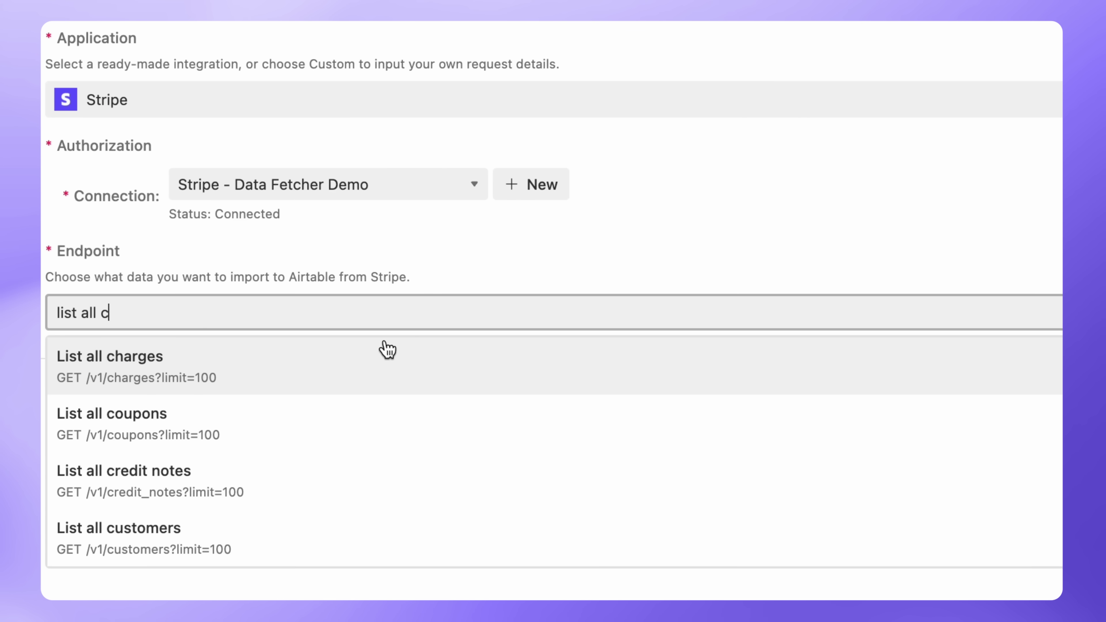
pyautogui.click(359, 370)
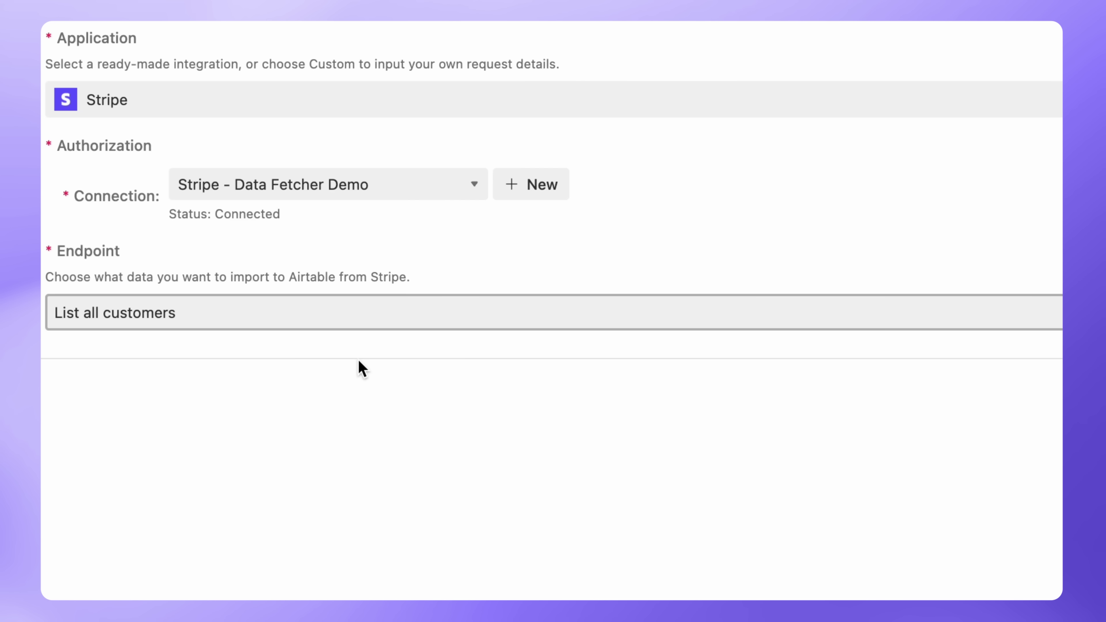
pyautogui.click(225, 111)
pyautogui.write('Import Stripe Customers')
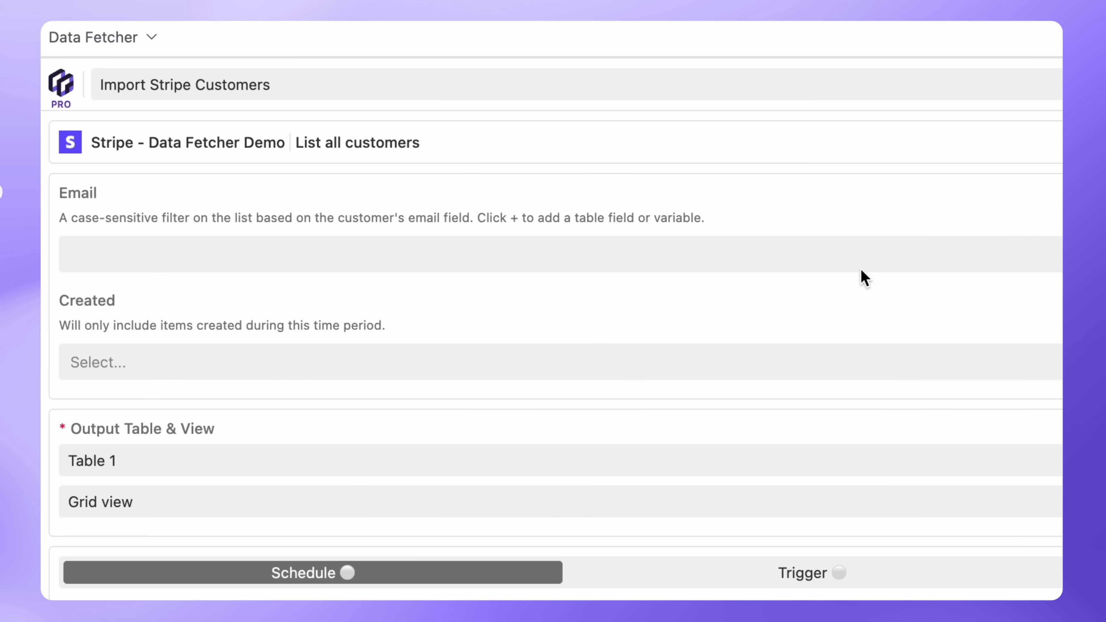
# Step: Leave the email and Created date filters empty
pyautogui.click(571, 195)
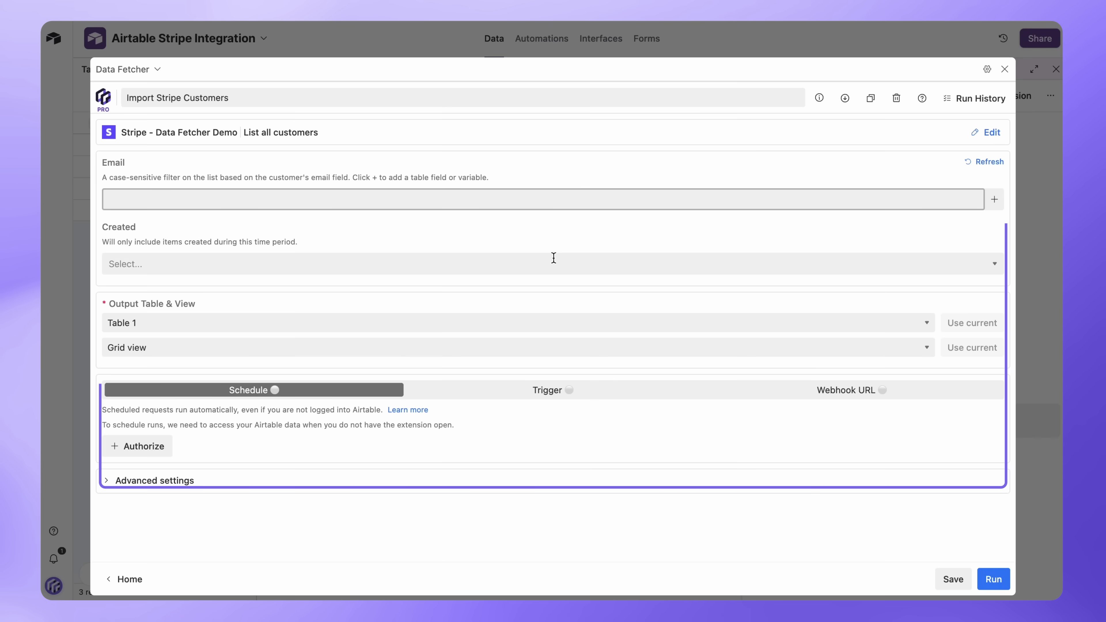
pyautogui.click(809, 362)
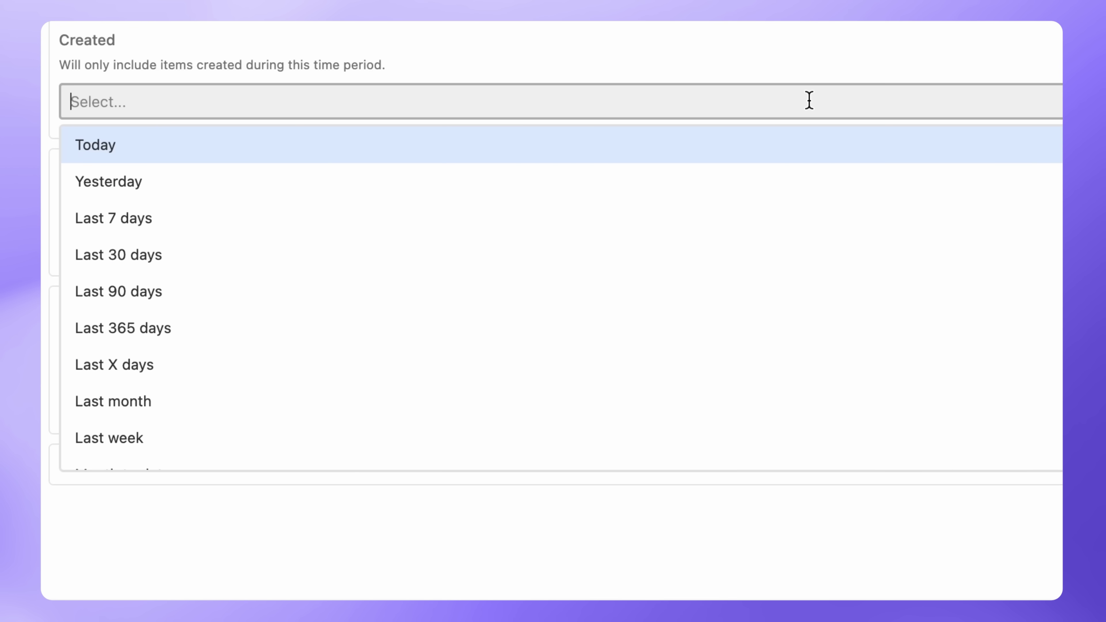
pyautogui.click(808, 100)
pyautogui.click(808, 100)
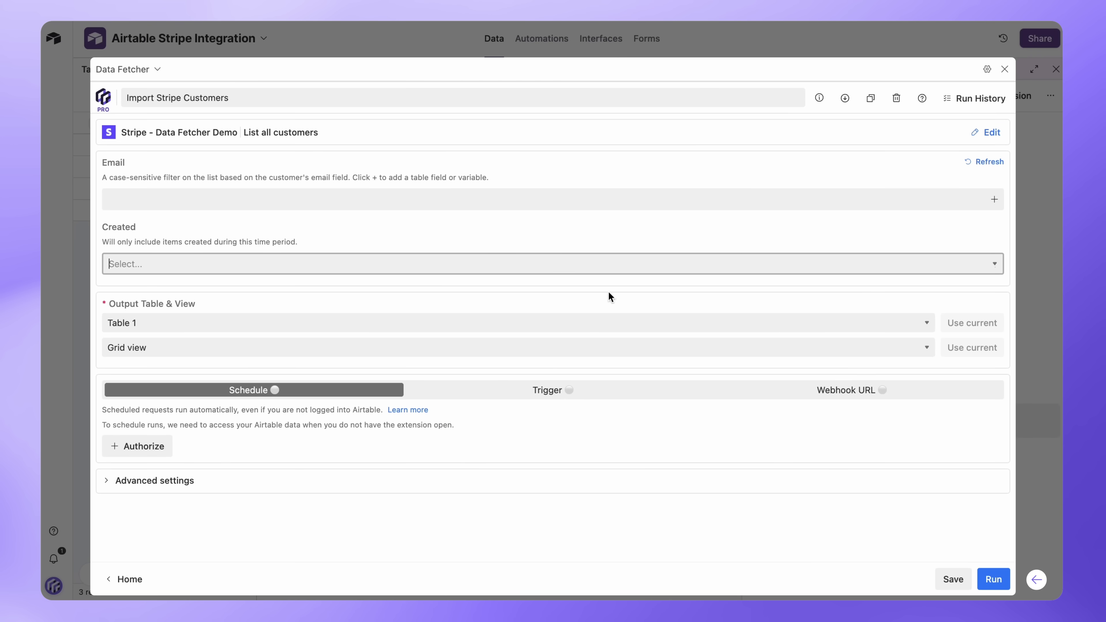
# Step: Run the request, deselect all returned fields, then select Id and Created
pyautogui.click(993, 577)
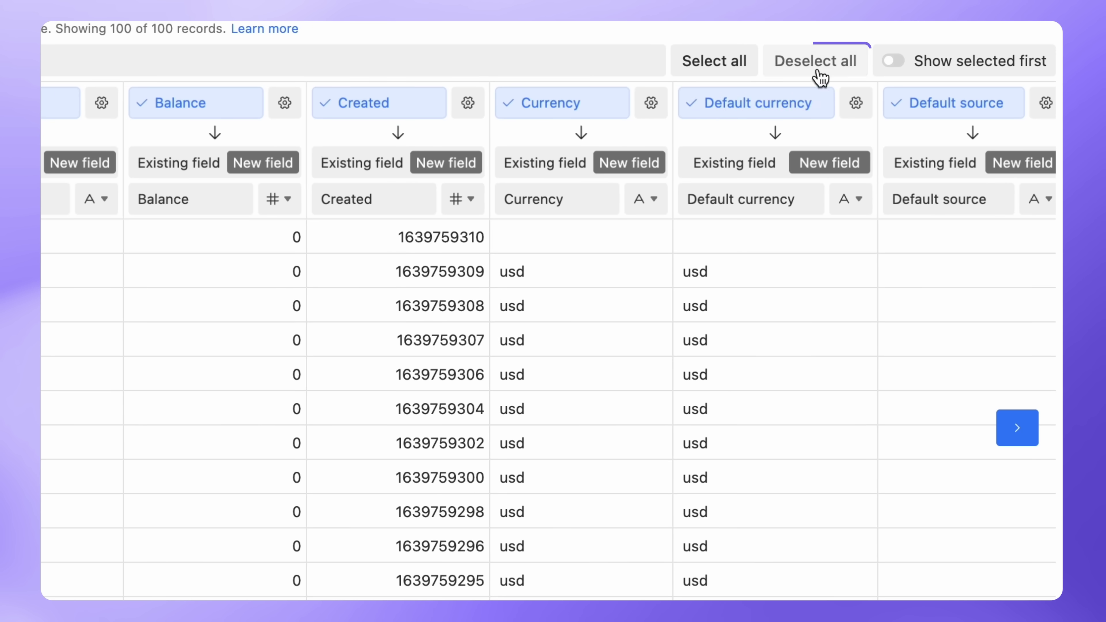
pyautogui.click(819, 71)
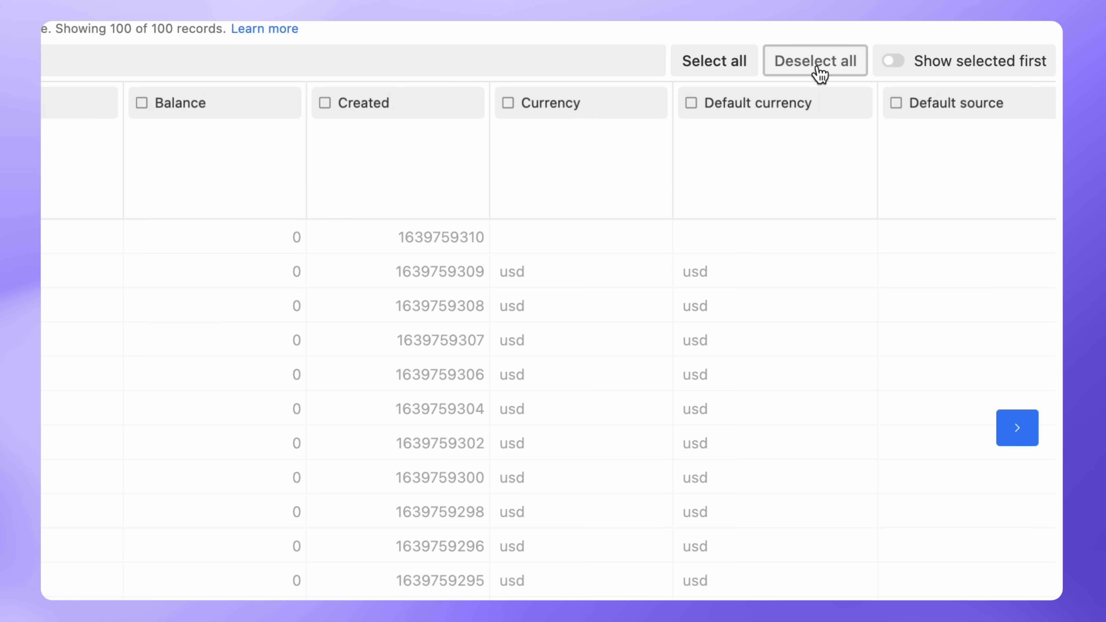
pyautogui.click(134, 168)
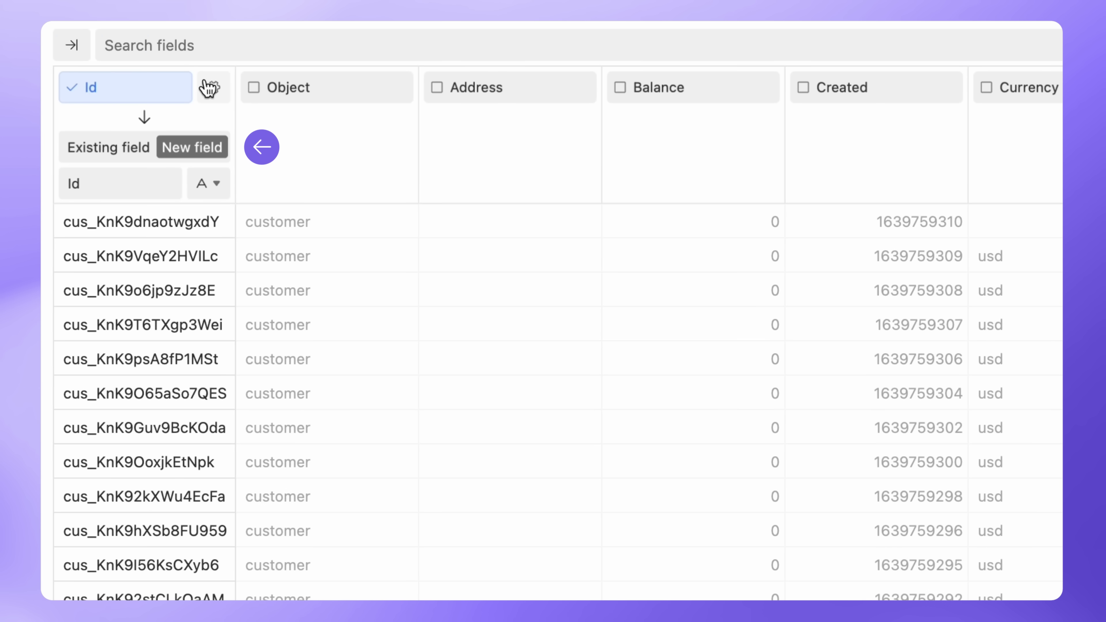
pyautogui.click(913, 85)
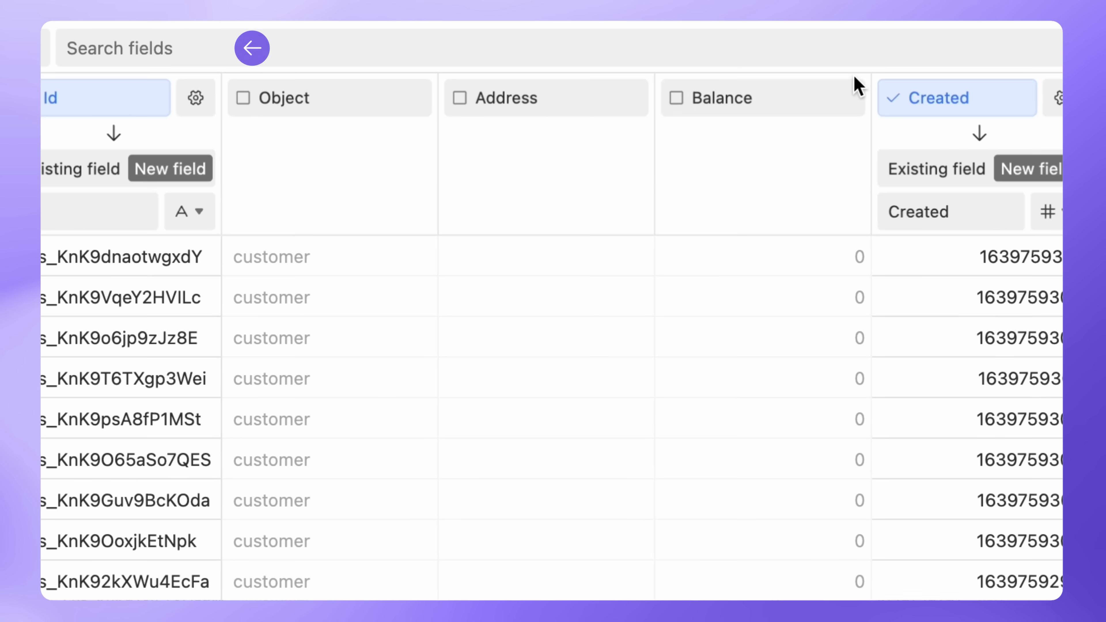
# Step: Add Name (into the existing Name field) and Email, and show selected fields first
pyautogui.click(766, 53)
pyautogui.write('name')
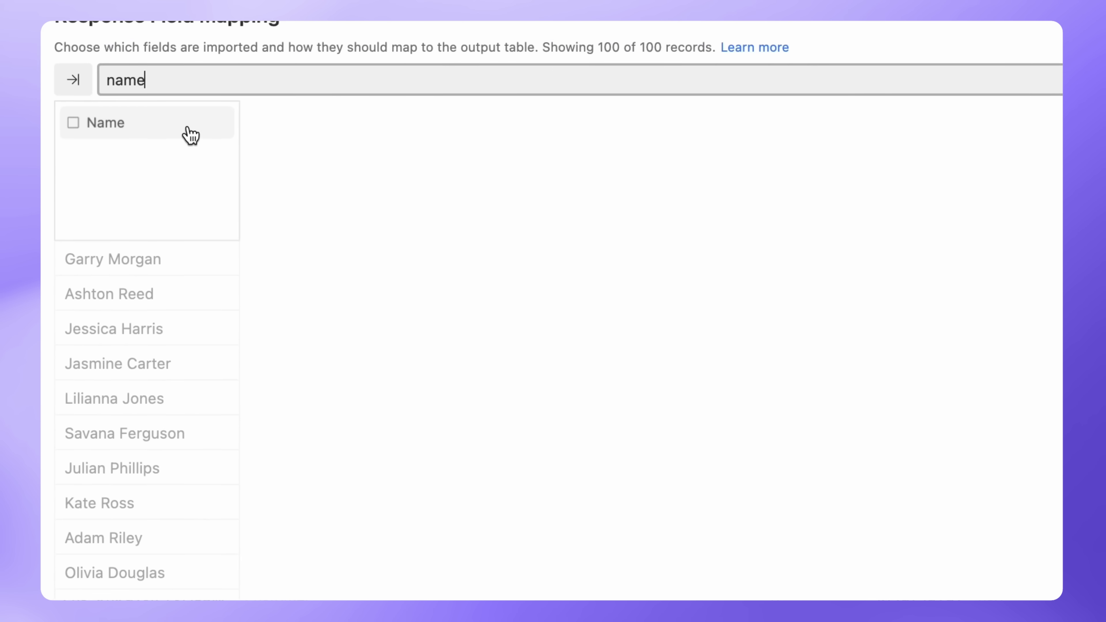
pyautogui.click(190, 135)
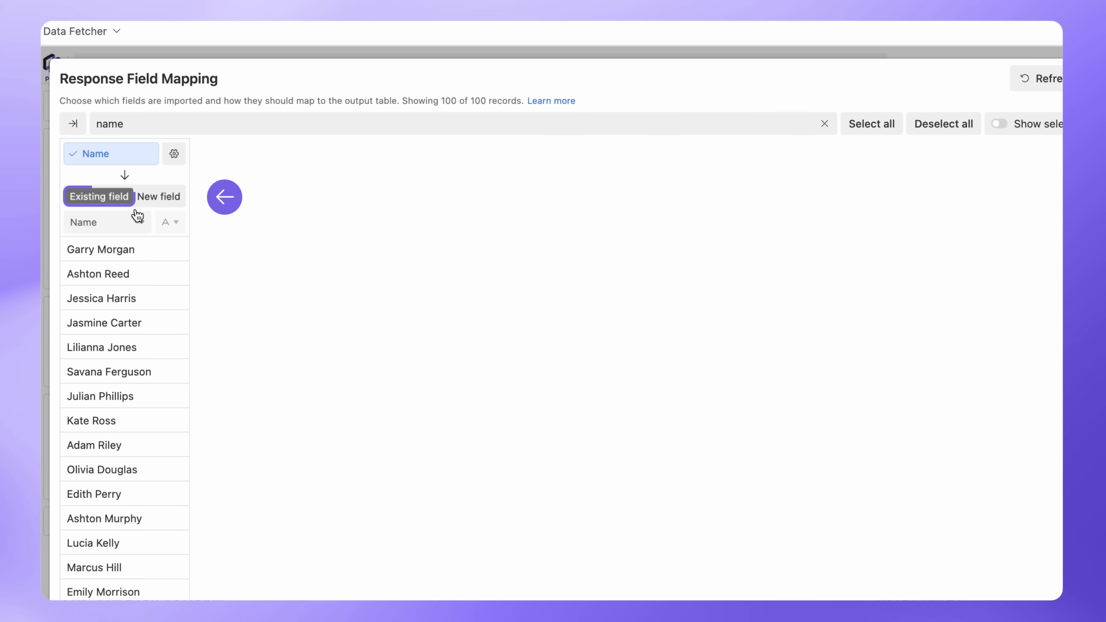
pyautogui.doubleClick(154, 123)
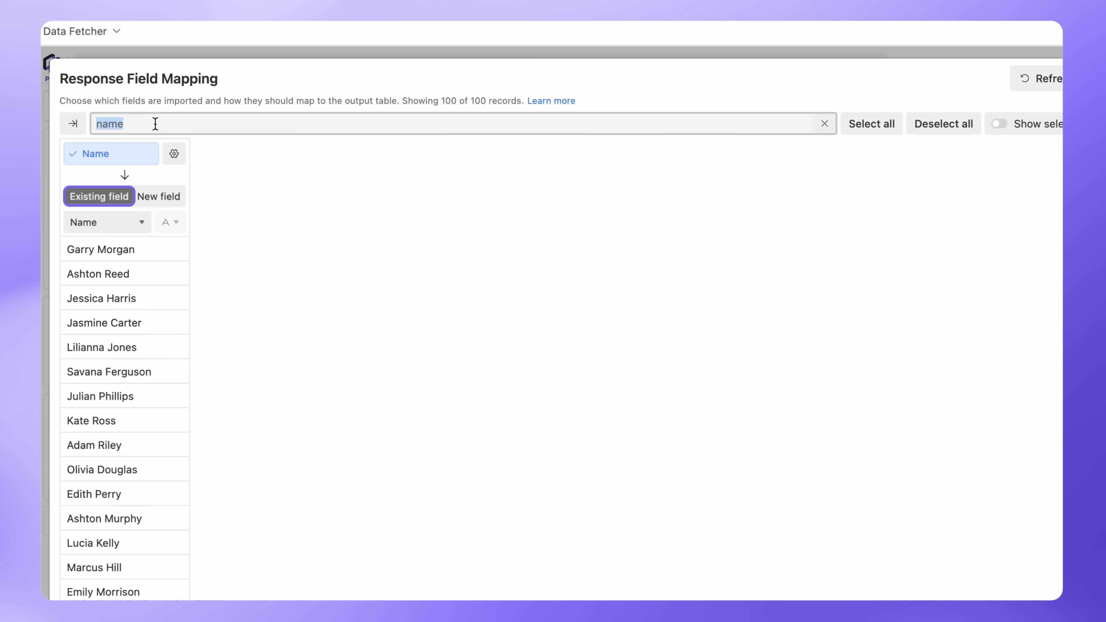
pyautogui.write('email')
pyautogui.click(178, 153)
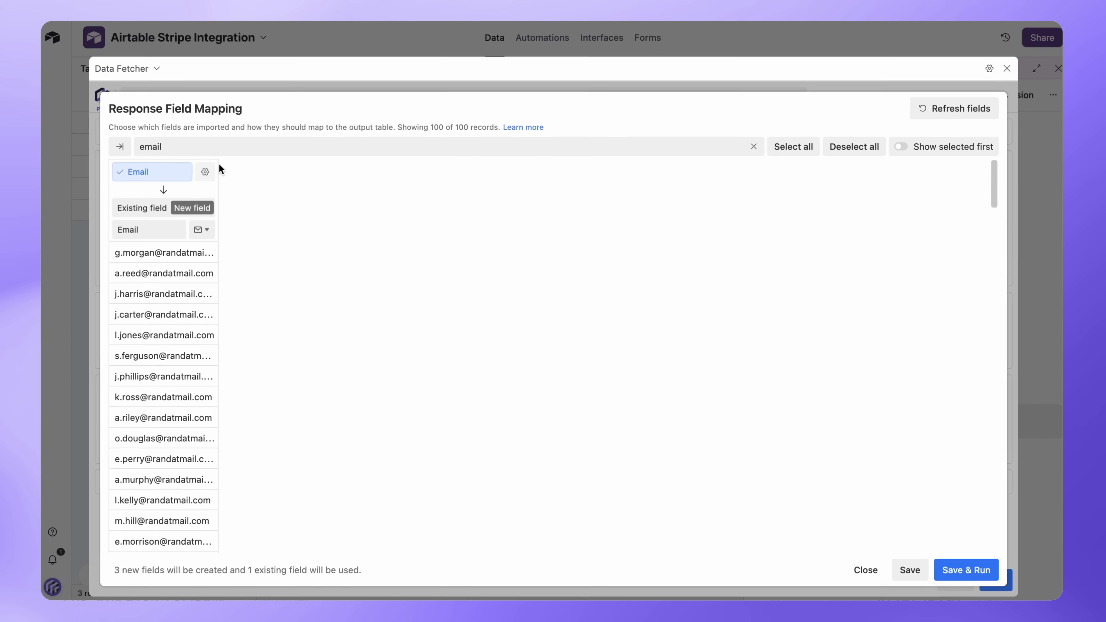
pyautogui.click(756, 147)
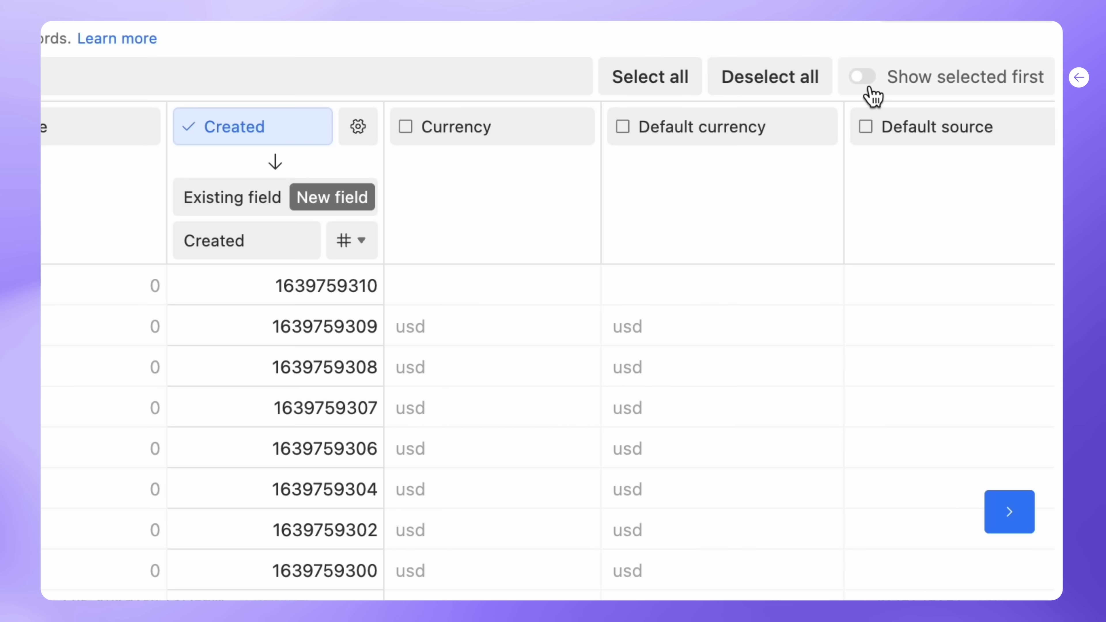
pyautogui.click(901, 151)
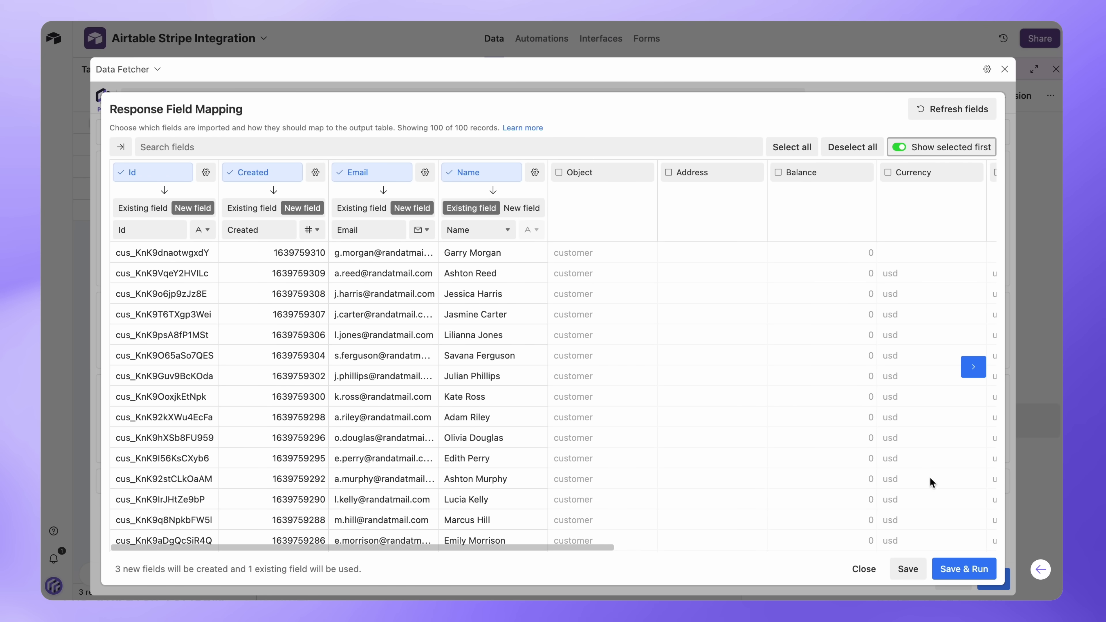
# Step: Save the mapping and run the import, filling Table 1 with 176 customer records
pyautogui.click(954, 568)
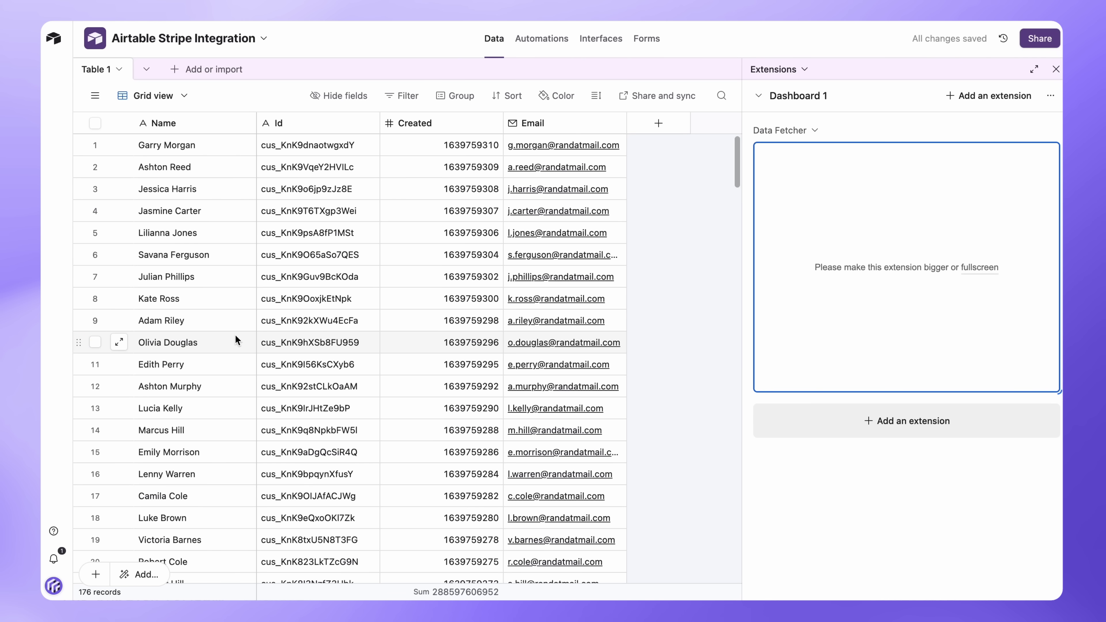
pyautogui.scroll(-10, 235, 335)
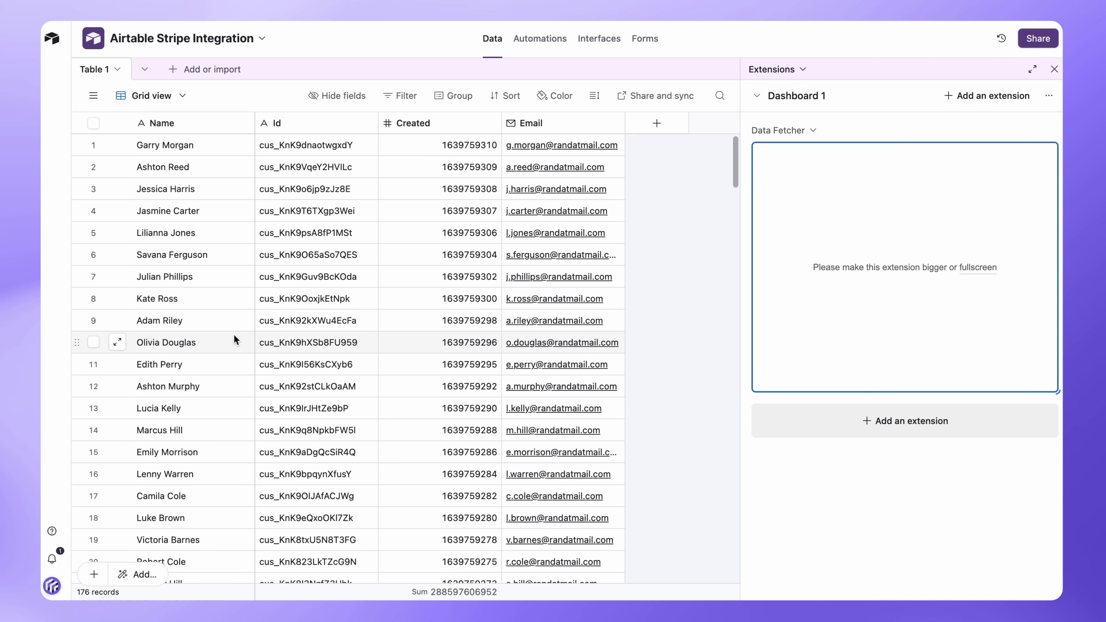
# Step: Set Advanced settings to update existing records matched on Id, then save the request
pyautogui.moveTo(990, 176)
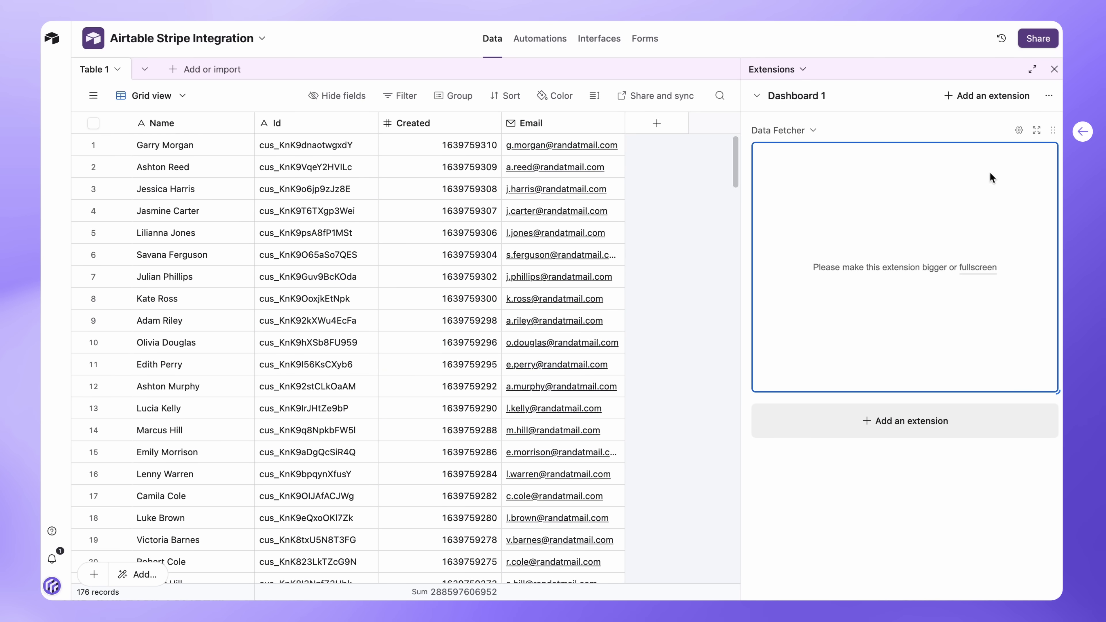
pyautogui.click(1036, 130)
pyautogui.click(267, 537)
pyautogui.scroll(-5, 261, 522)
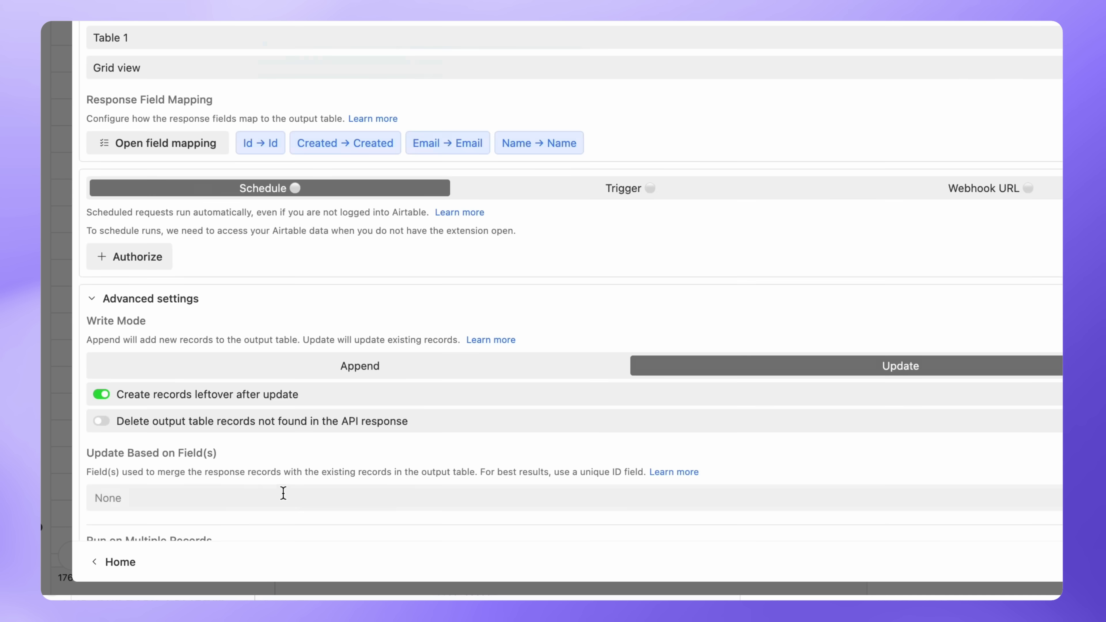
pyautogui.scroll(-5, 283, 493)
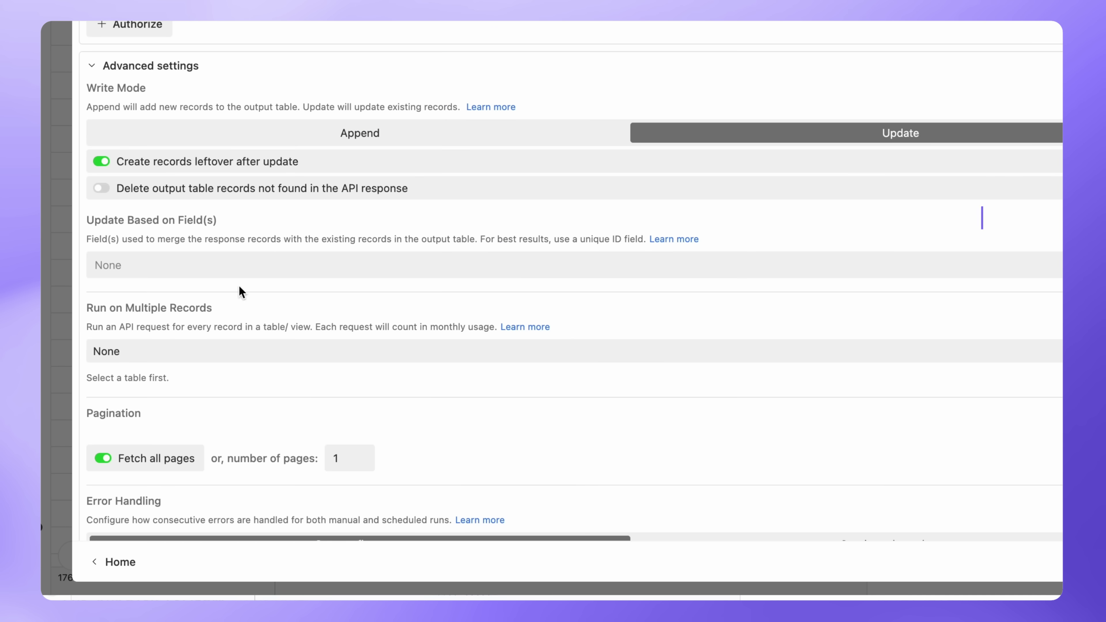
pyautogui.click(247, 274)
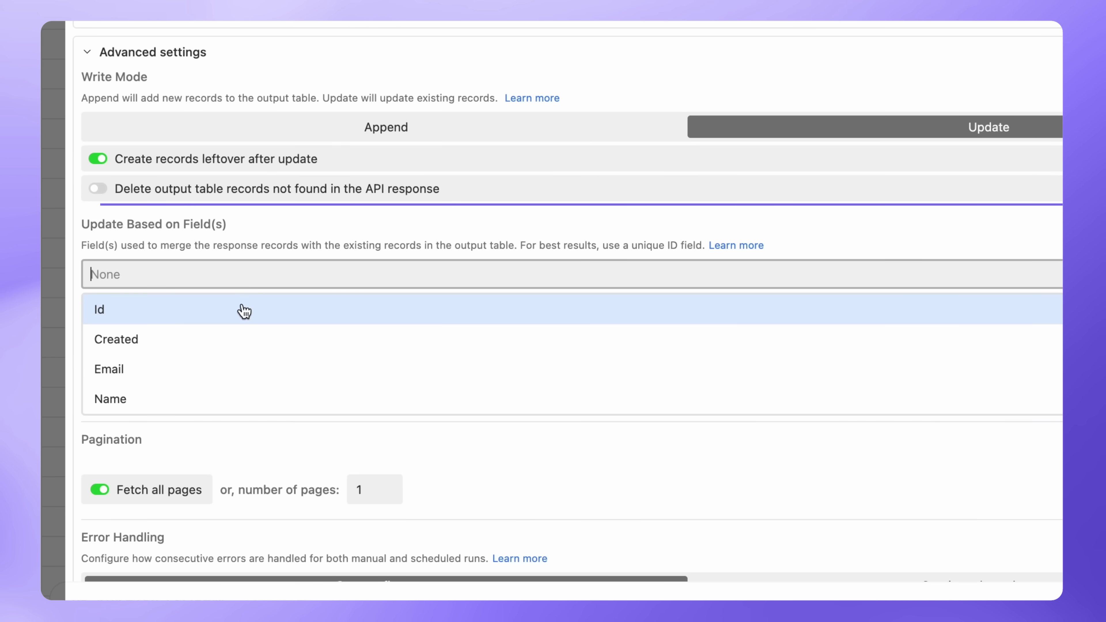
pyautogui.click(244, 310)
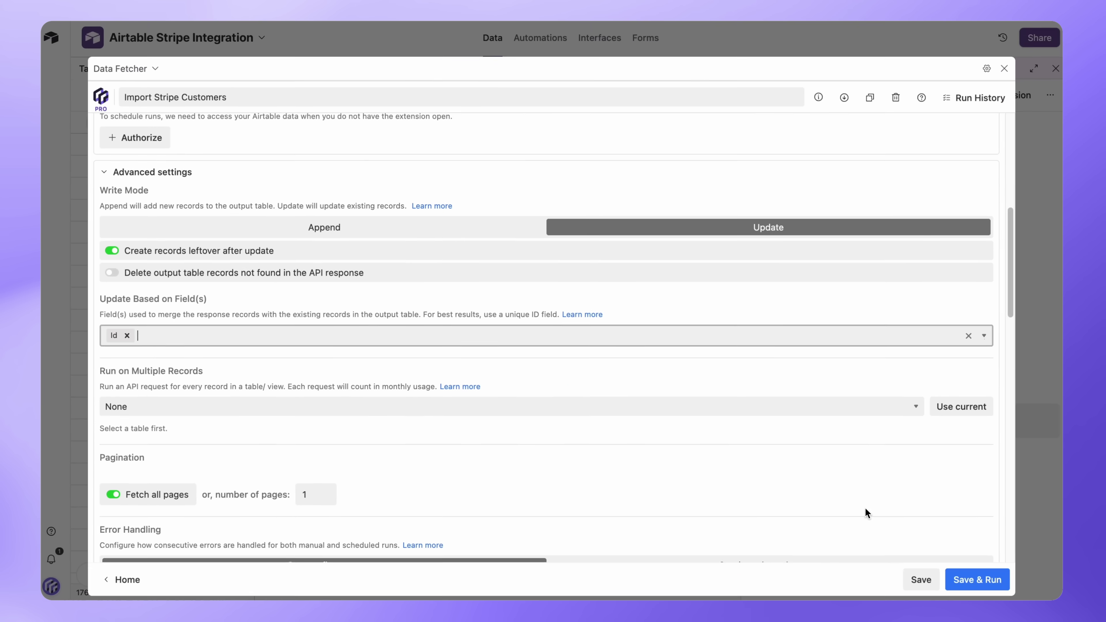
pyautogui.click(974, 586)
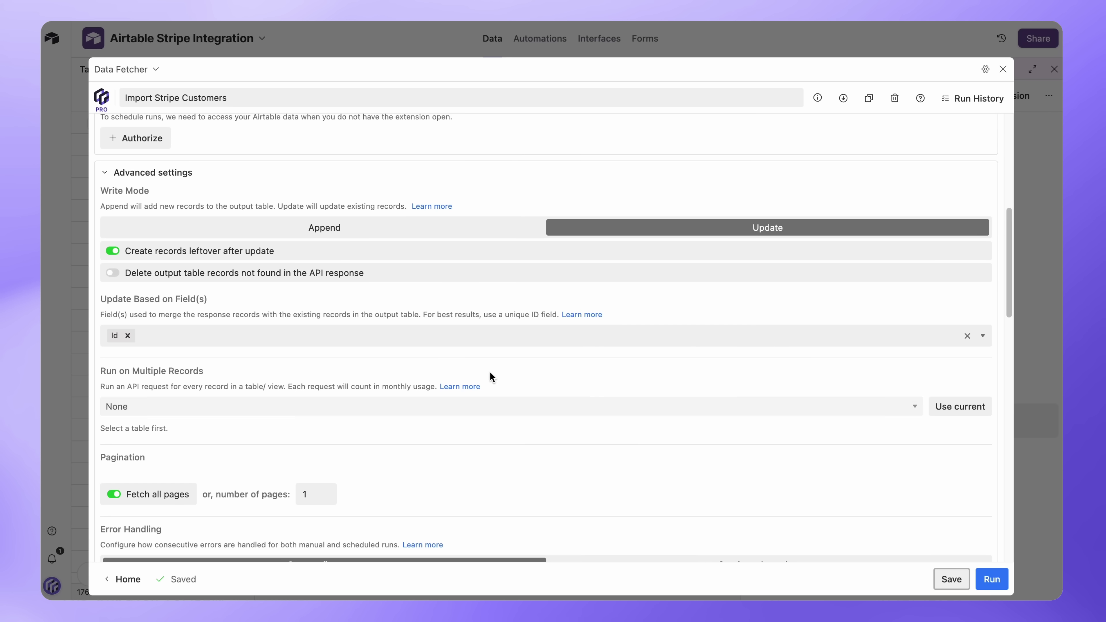
pyautogui.click(80, 298)
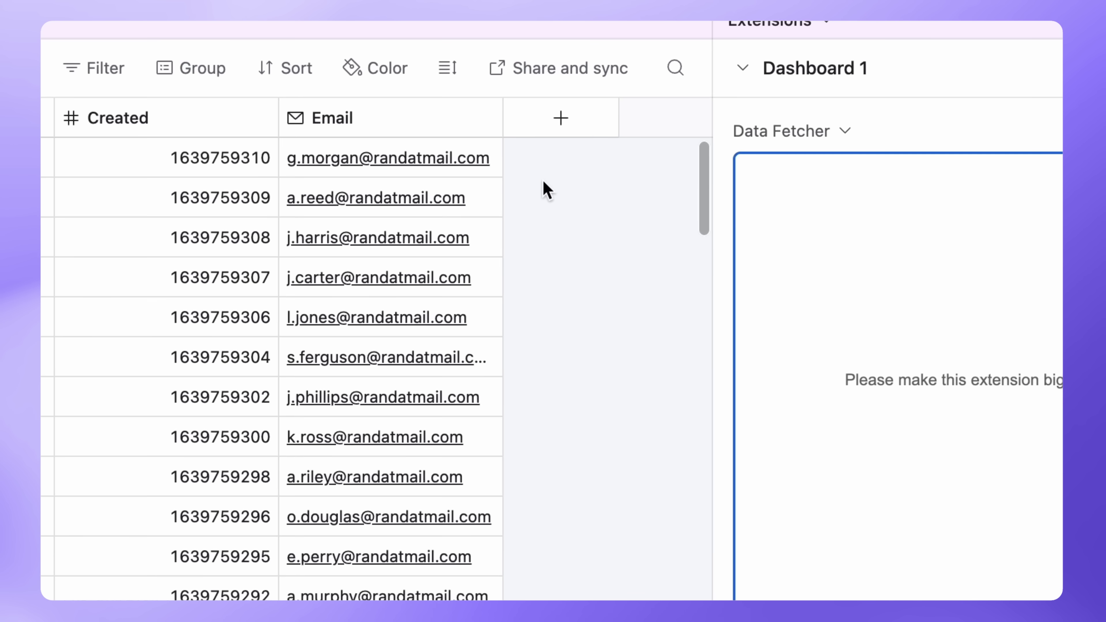
# Step: Add a 'Created Date' formula field using DATEADD('1/1/1970',Created,'seconds')
pyautogui.click(540, 130)
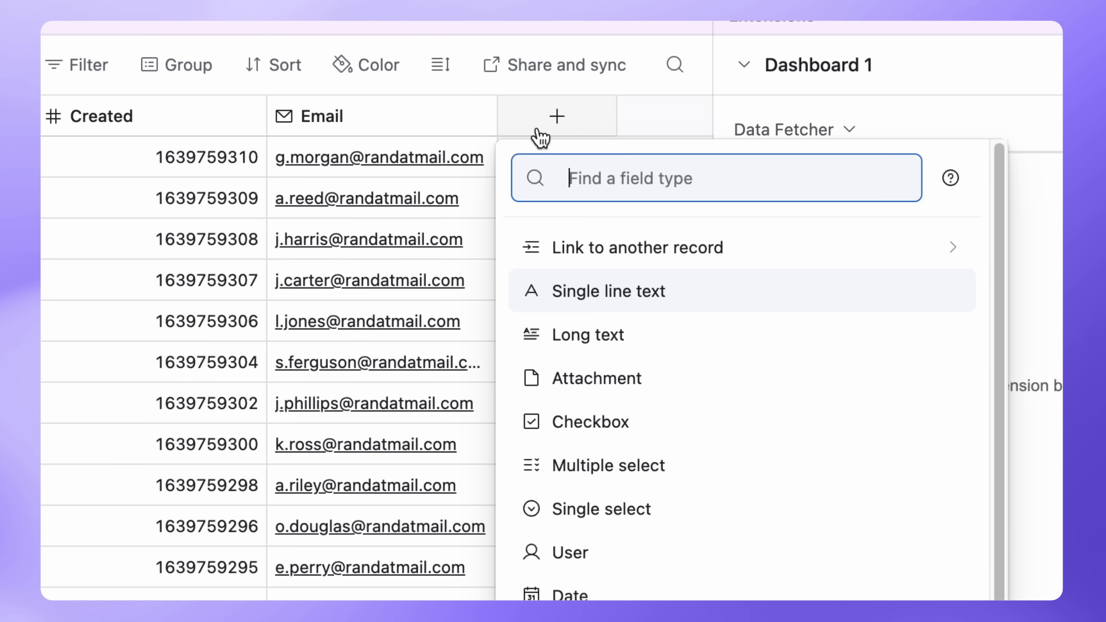
pyautogui.write('for')
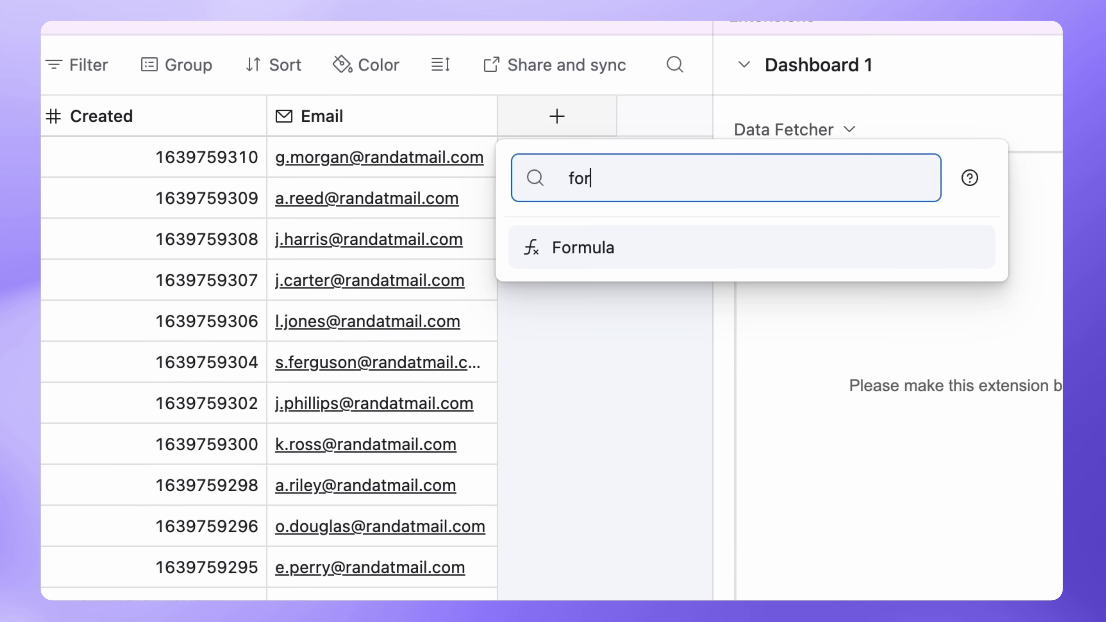
pyautogui.click(615, 246)
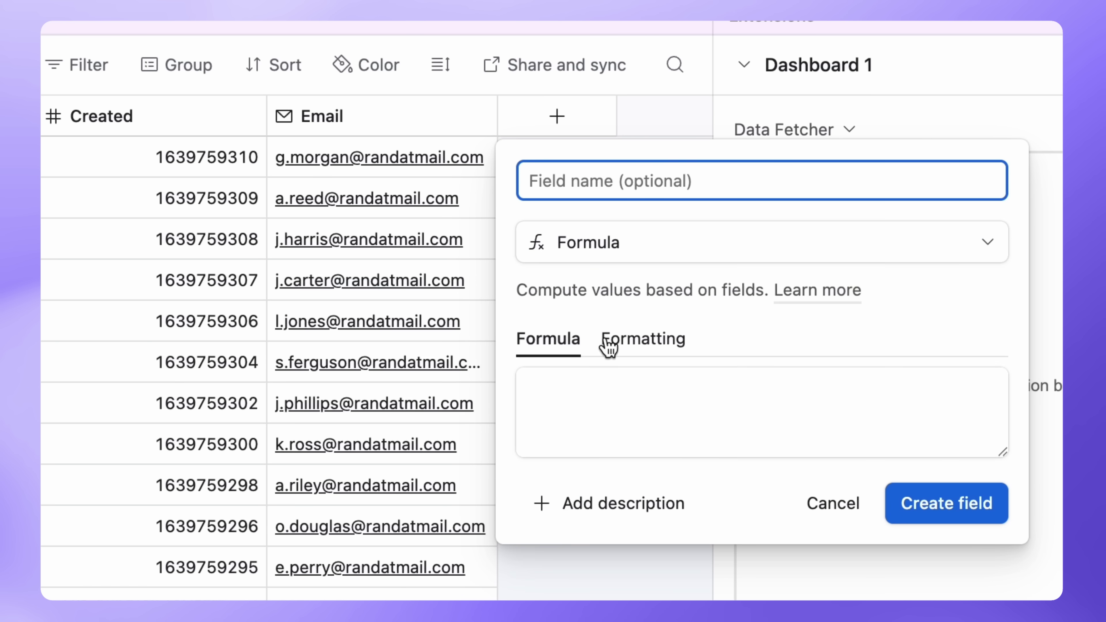
pyautogui.click(594, 384)
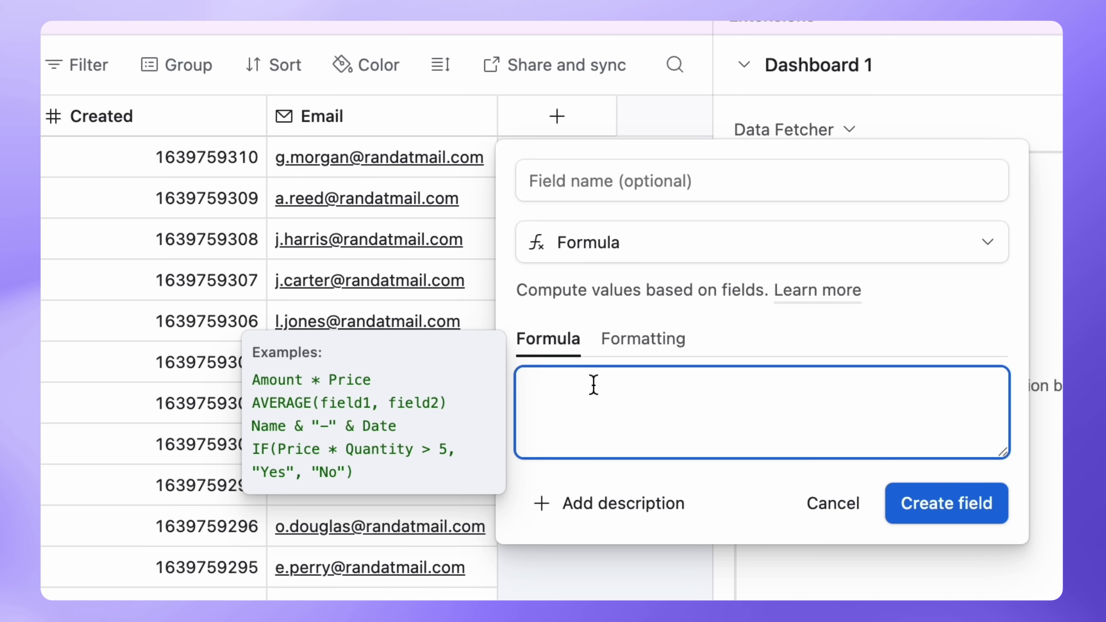
pyautogui.write("DATEADD('1/1/1970',Created,'seconds')")
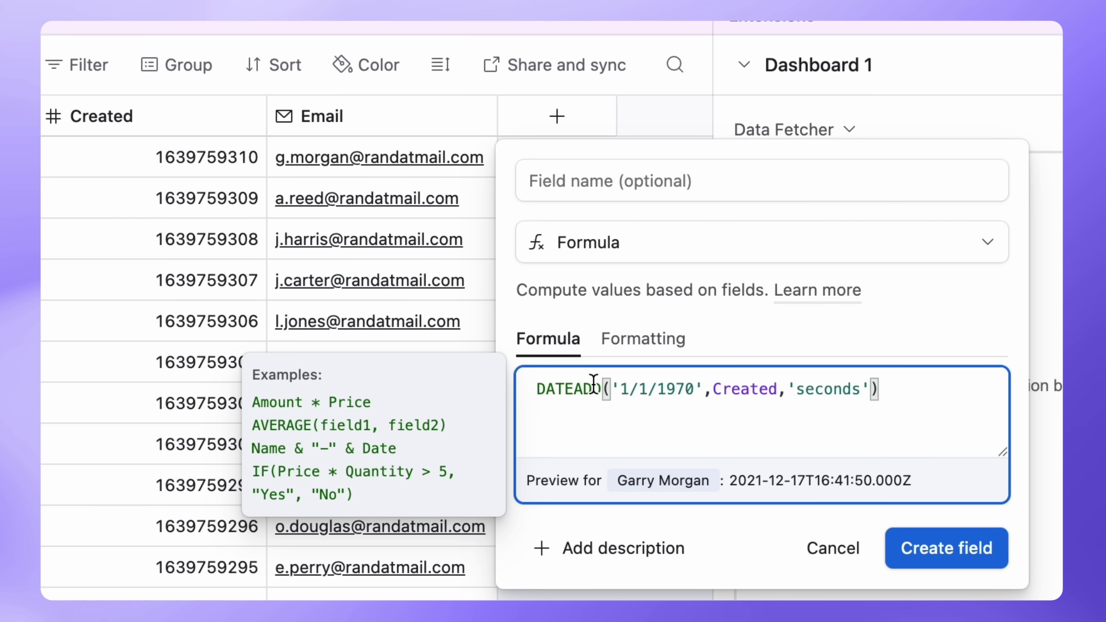
pyautogui.click(574, 170)
pyautogui.write('C')
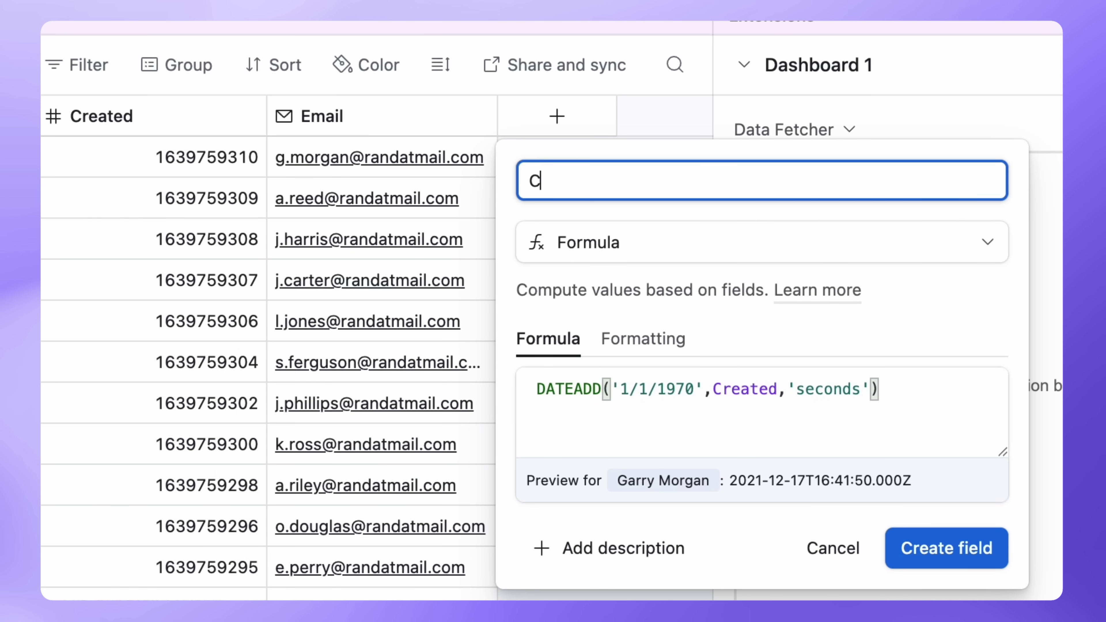
pyautogui.write('reated Date')
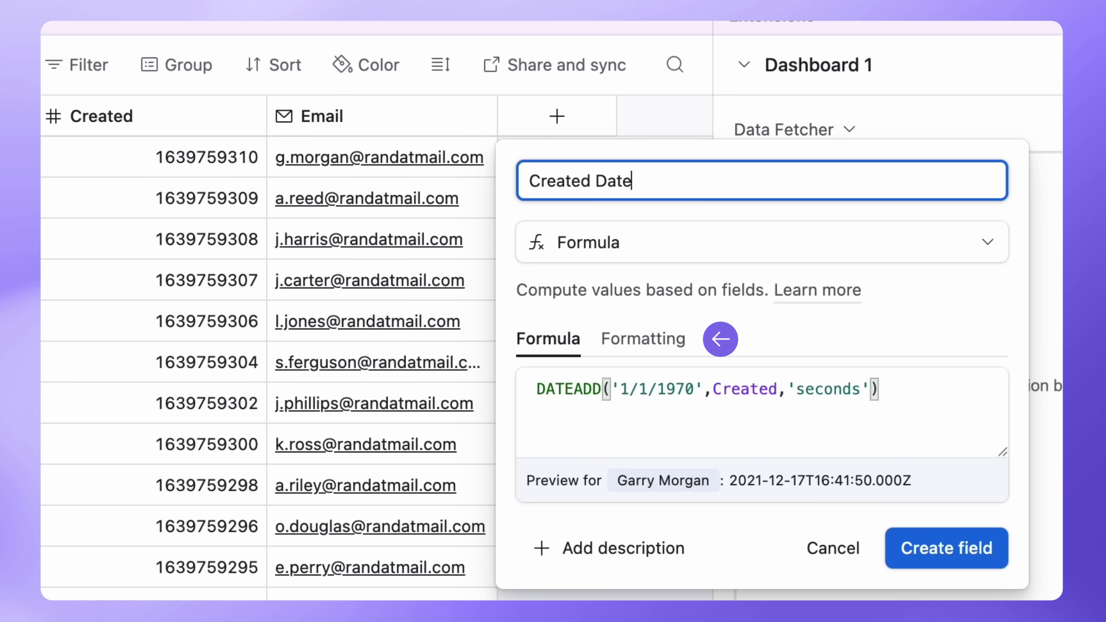
pyautogui.click(945, 557)
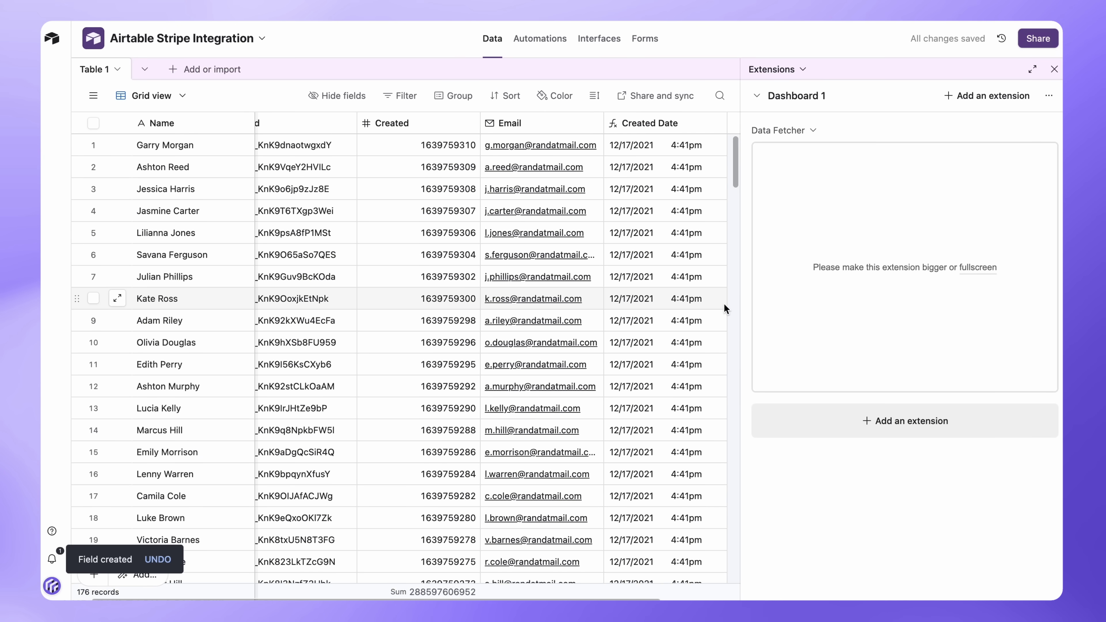
pyautogui.scroll(-10, 724, 304)
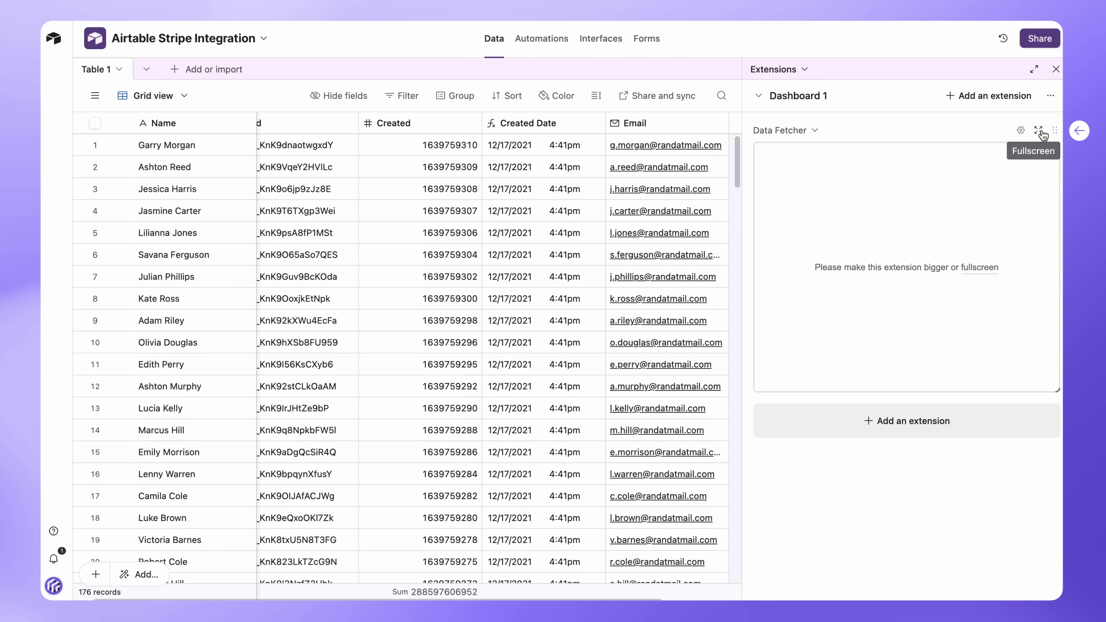
# Step: Authorize scheduled runs by granting Data Fetcher access to all current and future bases
pyautogui.click(1043, 131)
pyautogui.scroll(5, 968, 191)
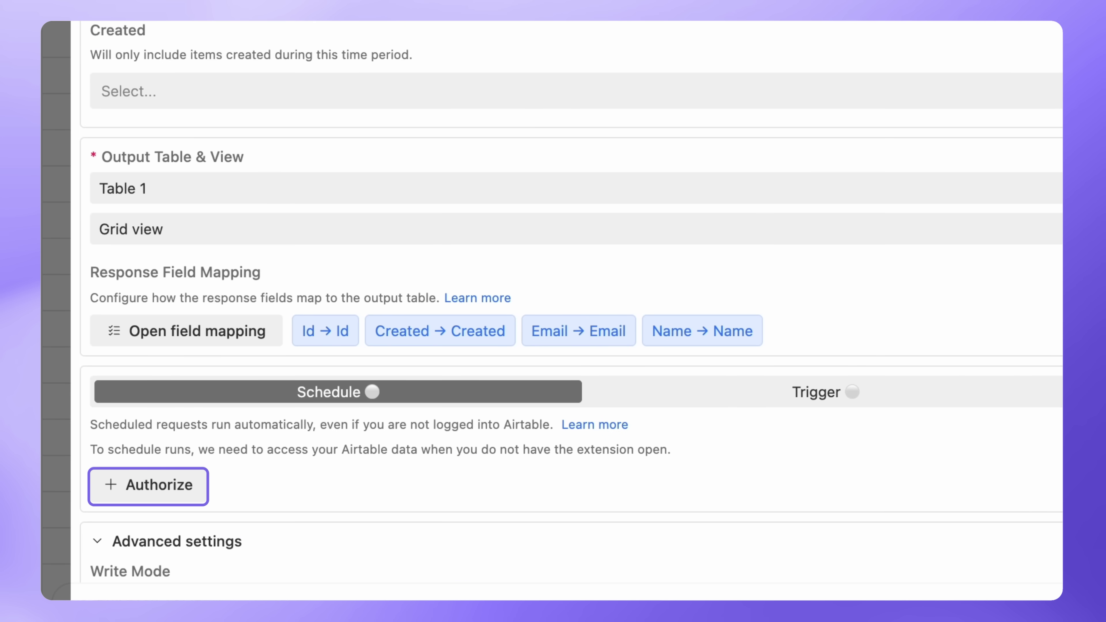
pyautogui.click(176, 486)
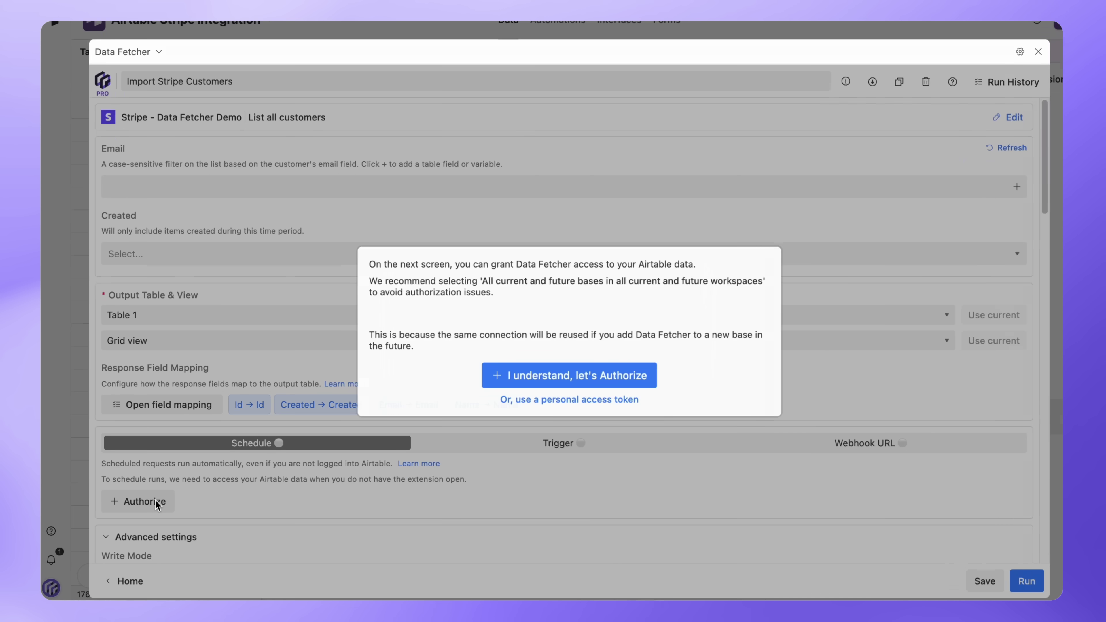
pyautogui.click(536, 376)
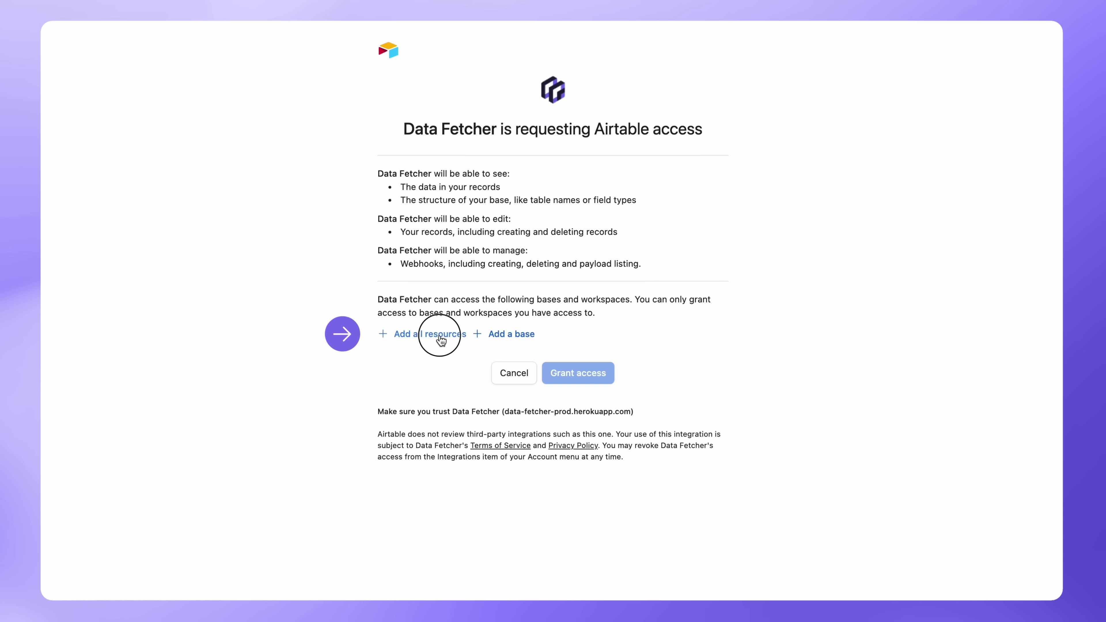
pyautogui.click(440, 333)
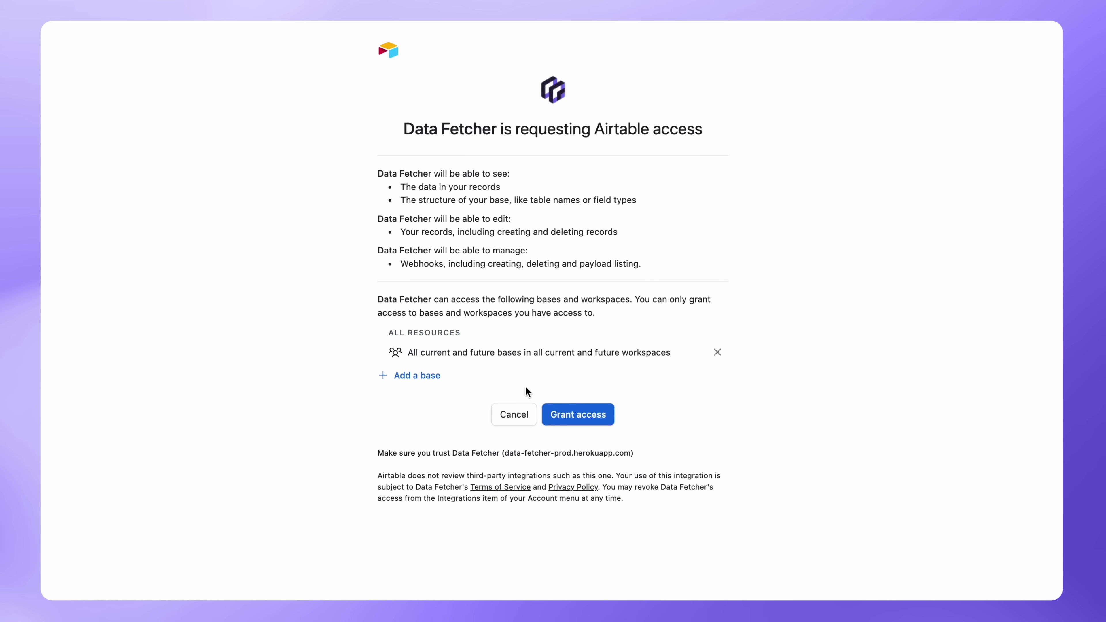
pyautogui.click(569, 415)
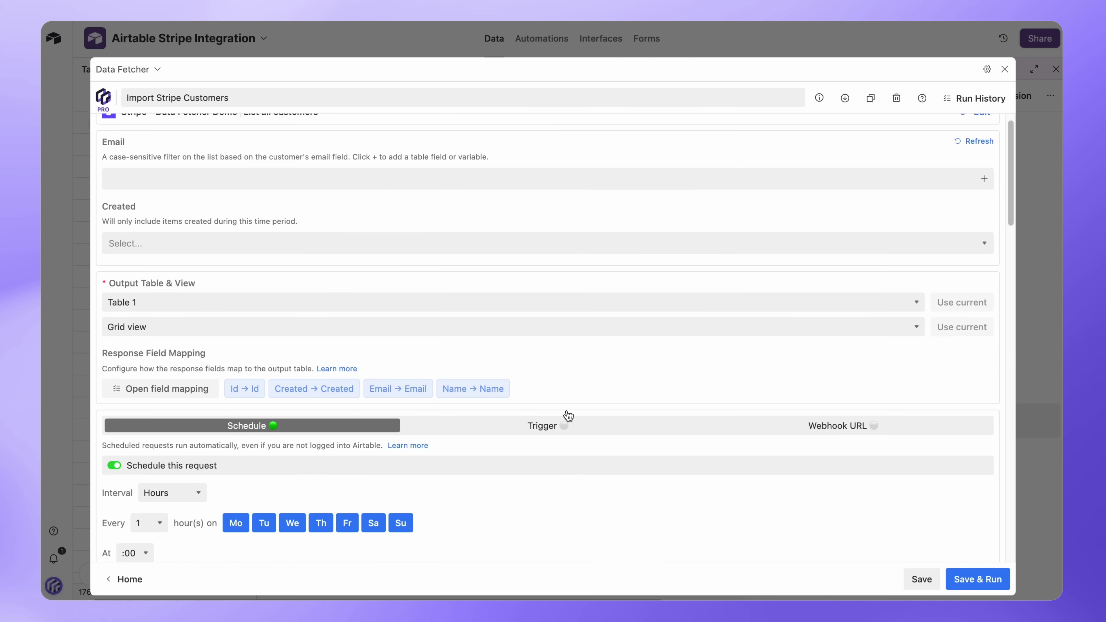
# Step: Change the schedule interval from Hours to Days and save the schedule
pyautogui.scroll(-5, 809, 313)
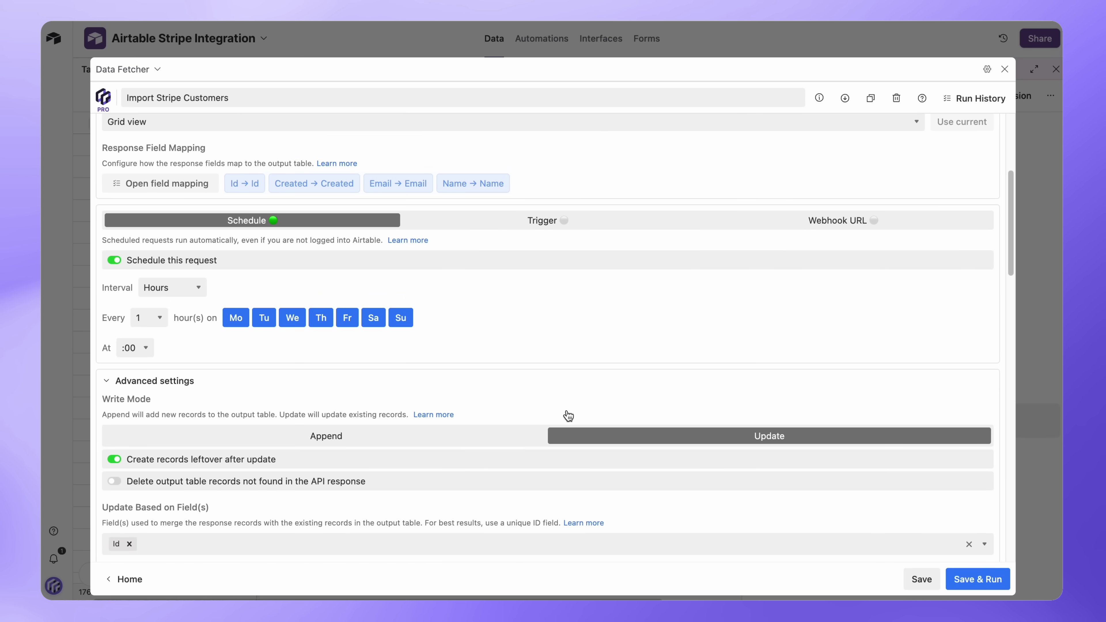
pyautogui.click(196, 288)
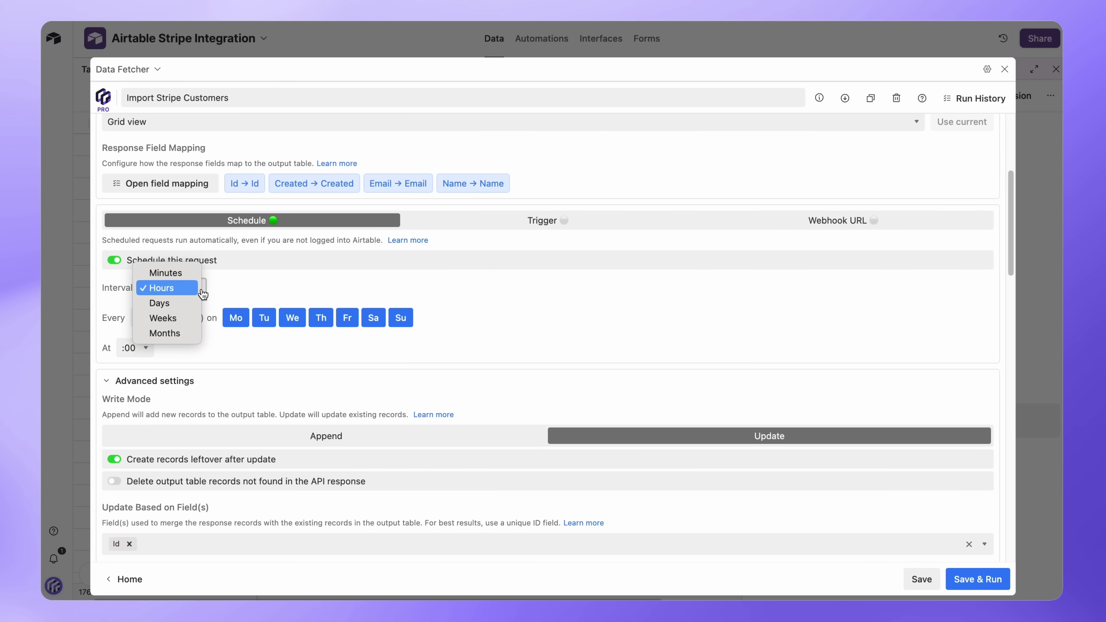
pyautogui.click(190, 303)
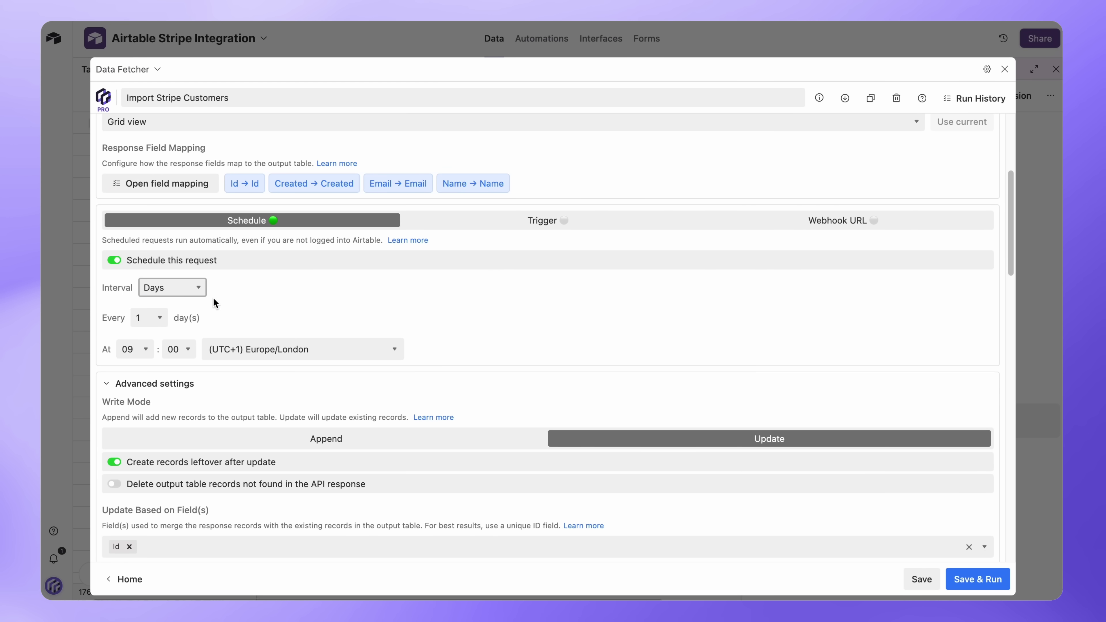
pyautogui.click(913, 580)
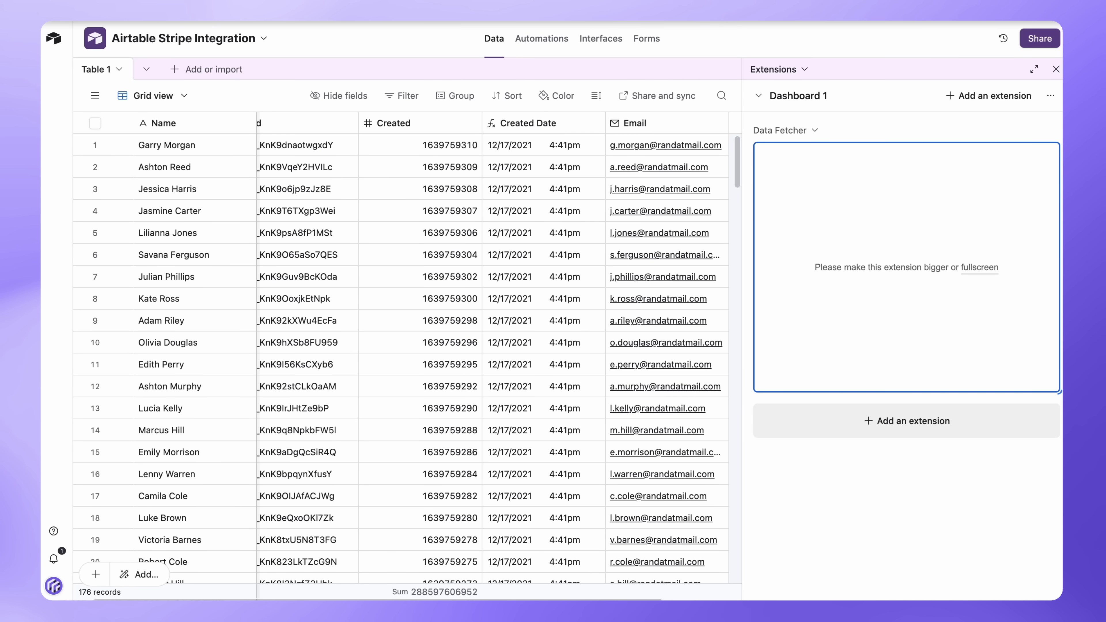
pyautogui.moveTo(1044, 131)
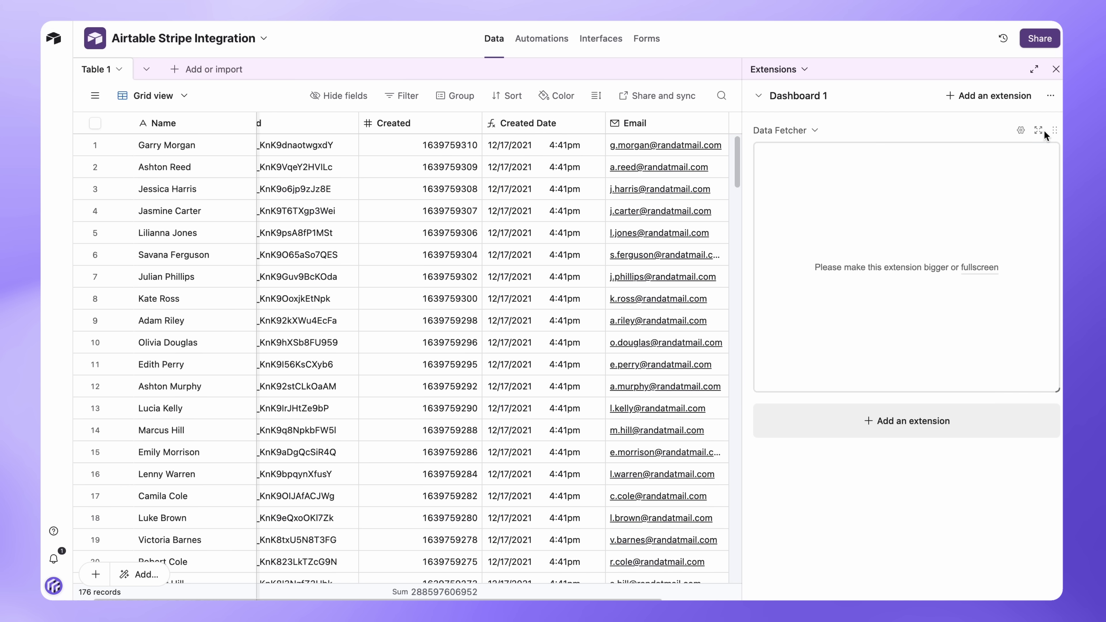